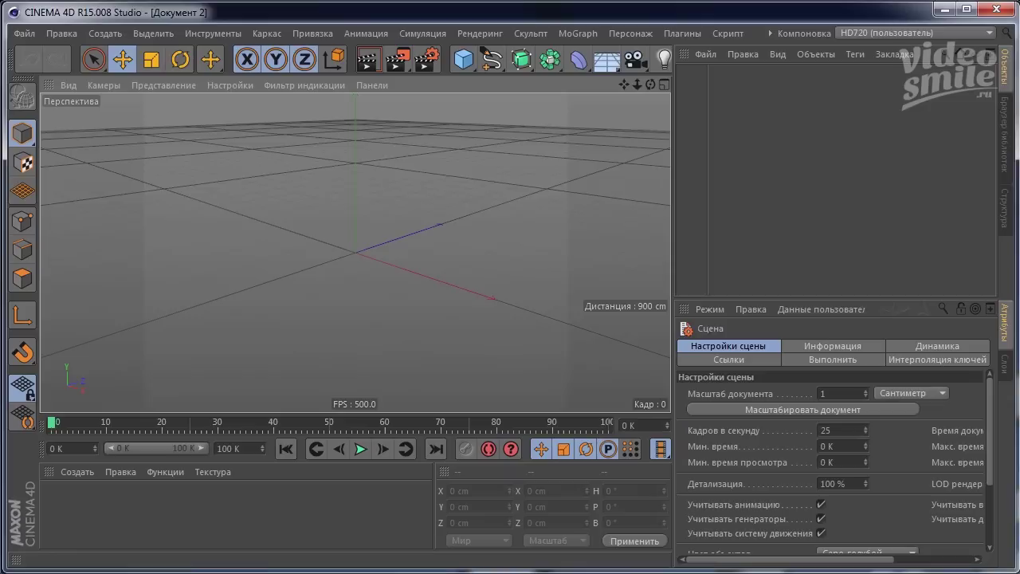
In Cinema 4D's render settings, enable saving a Compositing Project File with Include 3D Data.
{"action": "left_click", "coordinate": [423, 58]}
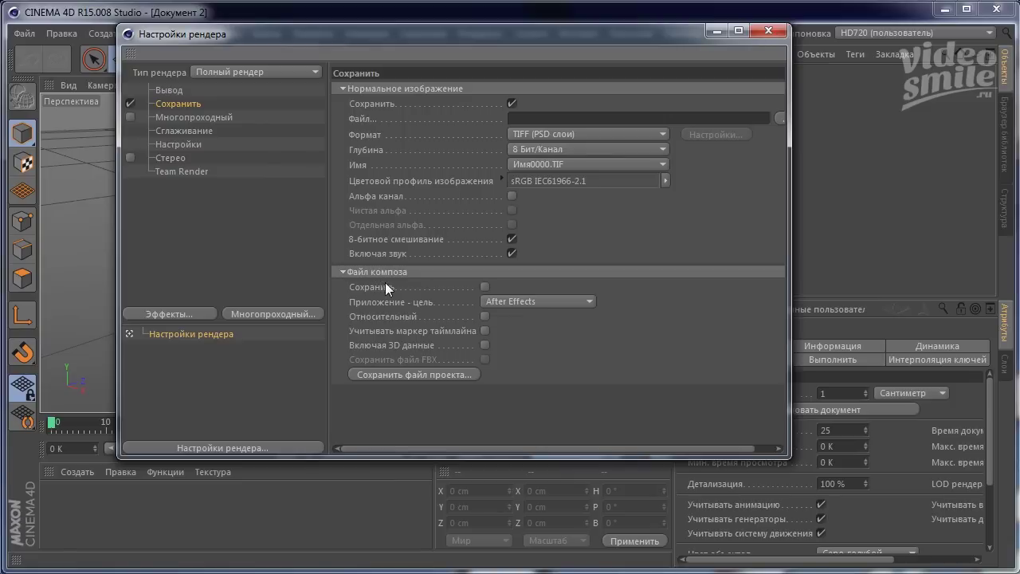
{"action": "left_click", "coordinate": [485, 287]}
{"action": "left_click", "coordinate": [485, 346]}
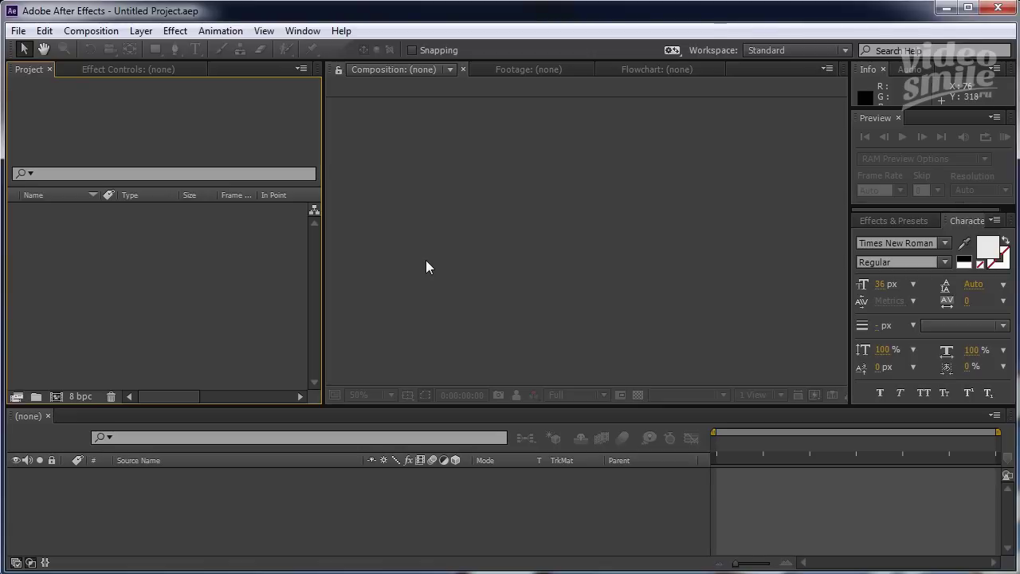
Focus the After Effects composition viewer and show the Composition menu.
{"action": "left_click", "coordinate": [427, 261]}
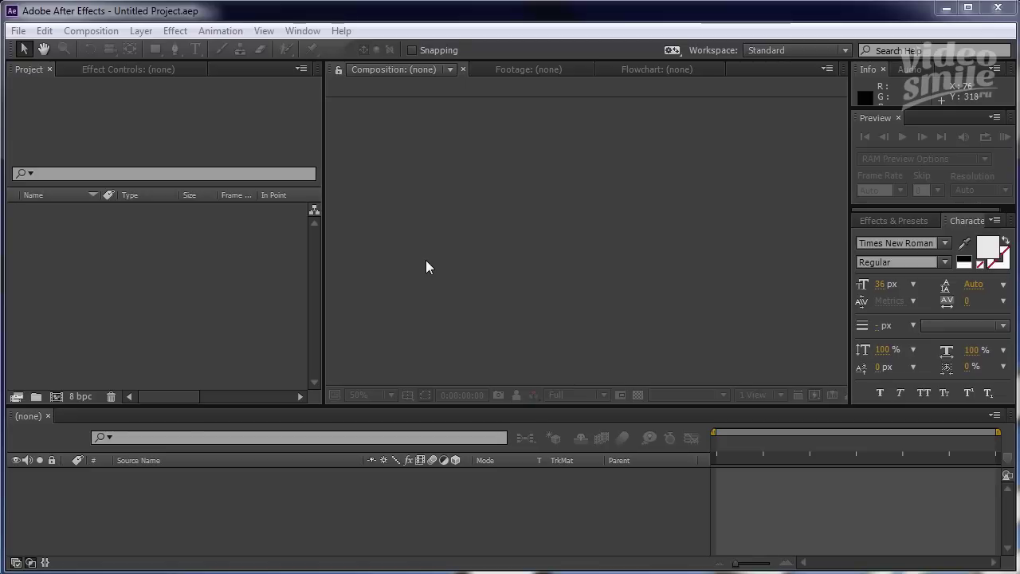
{"action": "left_click", "coordinate": [101, 34]}
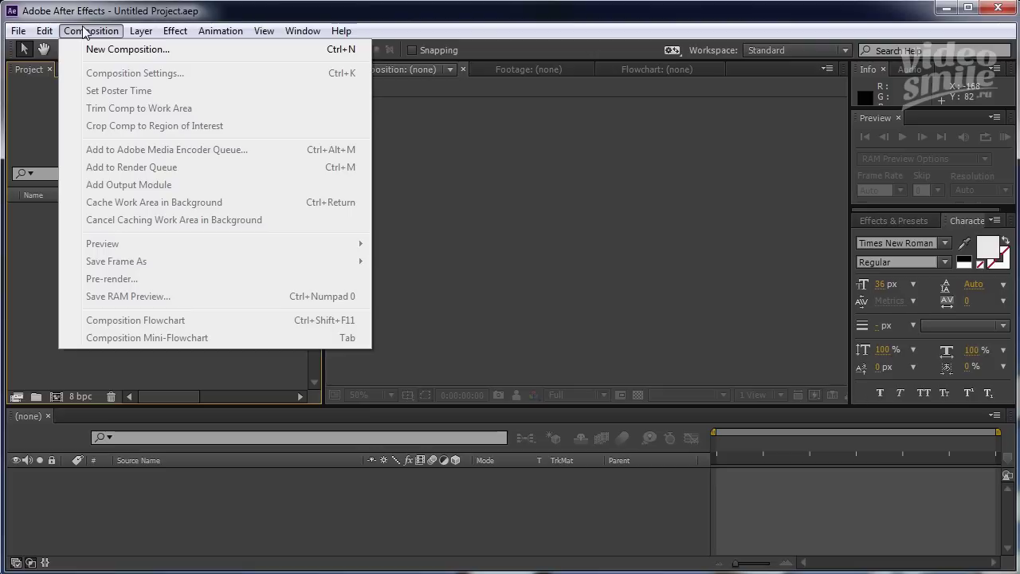
Create a new composition named Tutorial with a width of 1280 (1280×720).
{"action": "left_click", "coordinate": [98, 49]}
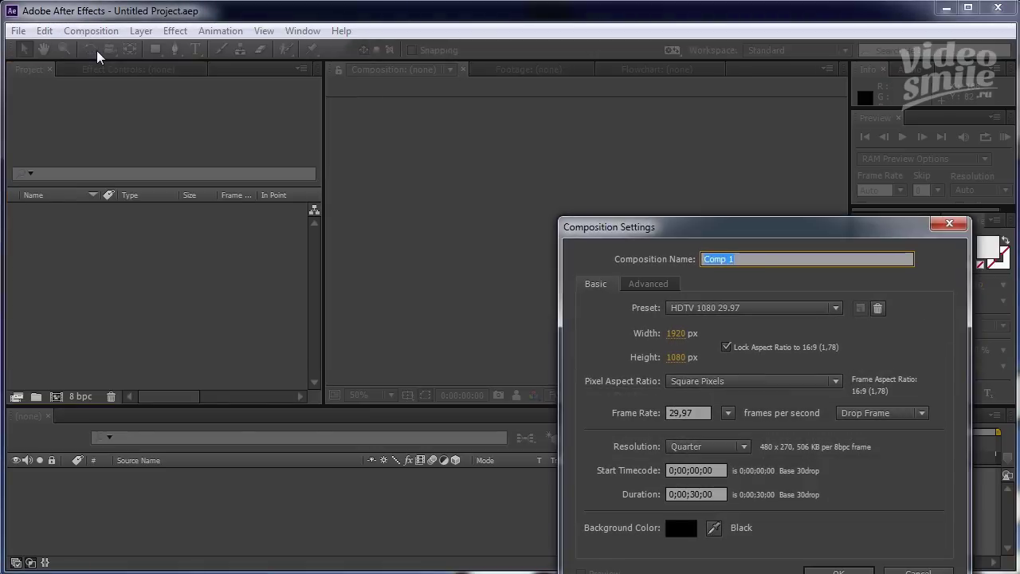
{"action": "left_click_drag", "start_coordinate": [650, 229], "coordinate": [498, 155]}
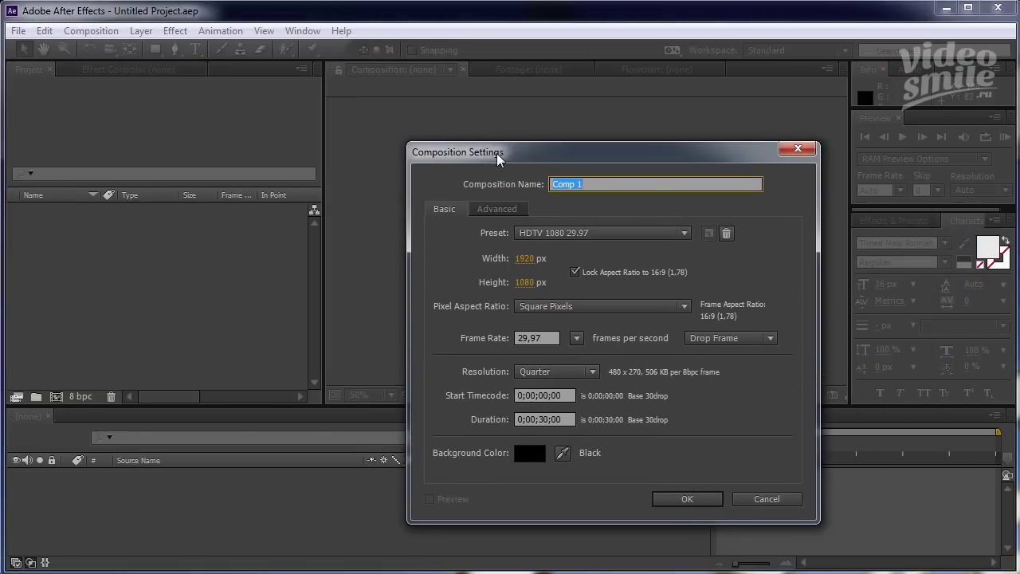
{"action": "type", "text": "Tut"}
{"action": "type", "text": "orial"}
{"action": "left_click", "coordinate": [530, 260]}
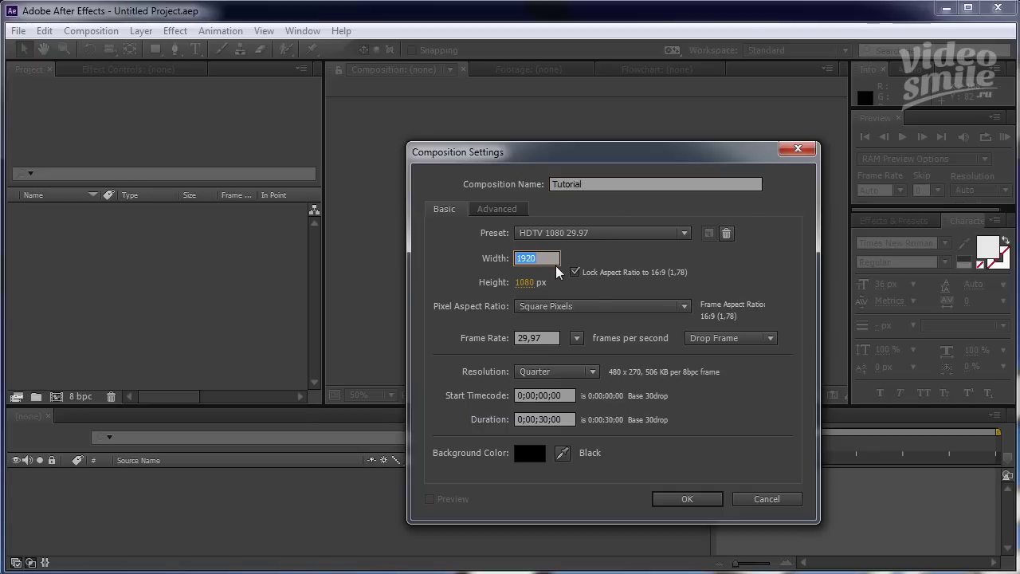
{"action": "type", "text": "1280"}
{"action": "key", "text": "Return"}
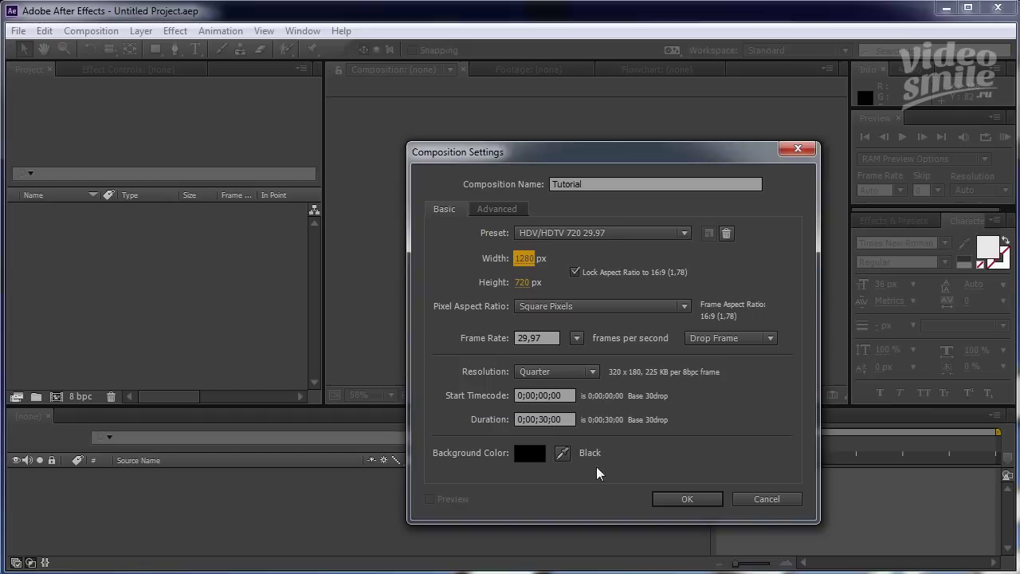
{"action": "left_click", "coordinate": [683, 499]}
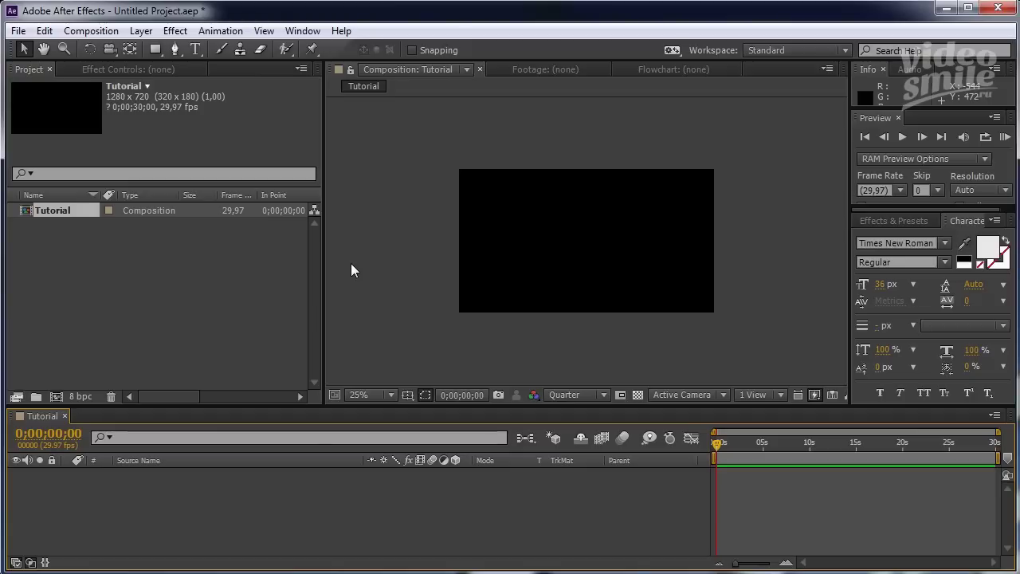
Add a new MAXON CINEMA 4D File layer saved as tutorial_c4d to the Tutorial composition.
{"action": "left_click", "coordinate": [141, 31]}
{"action": "mouse_move", "coordinate": [162, 51]}
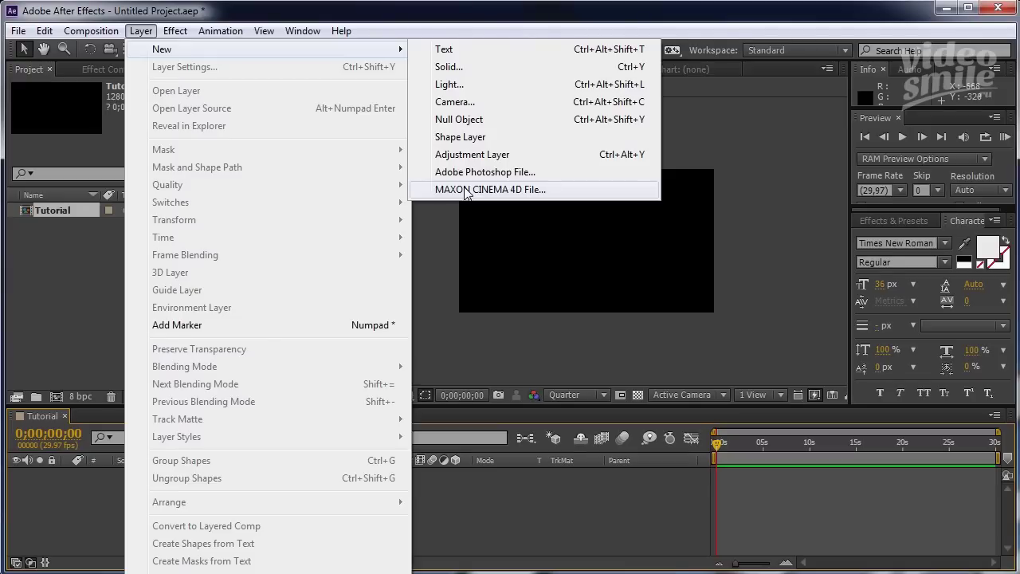
{"action": "left_click", "coordinate": [464, 193]}
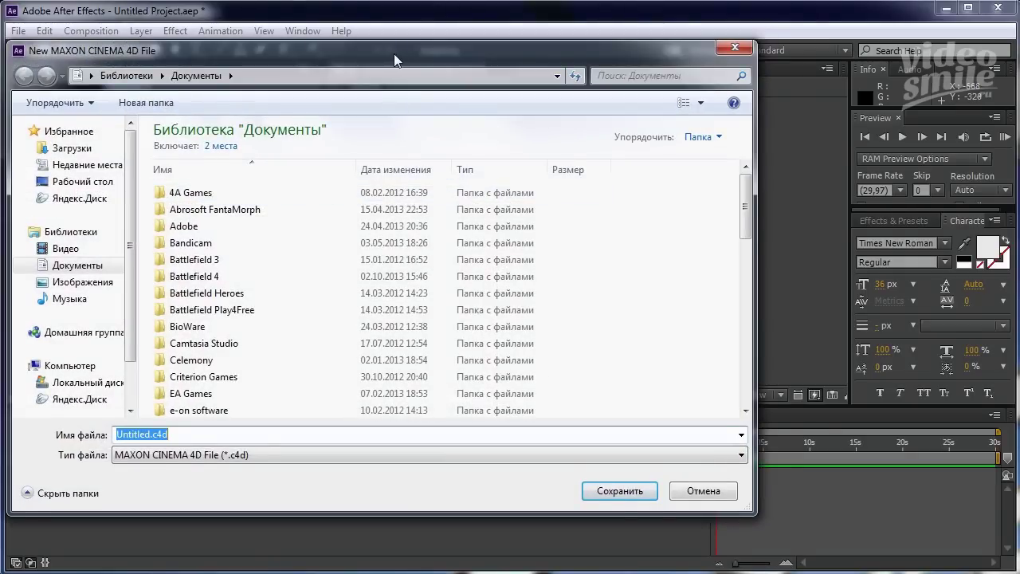
{"action": "left_click_drag", "start_coordinate": [394, 53], "coordinate": [547, 96]}
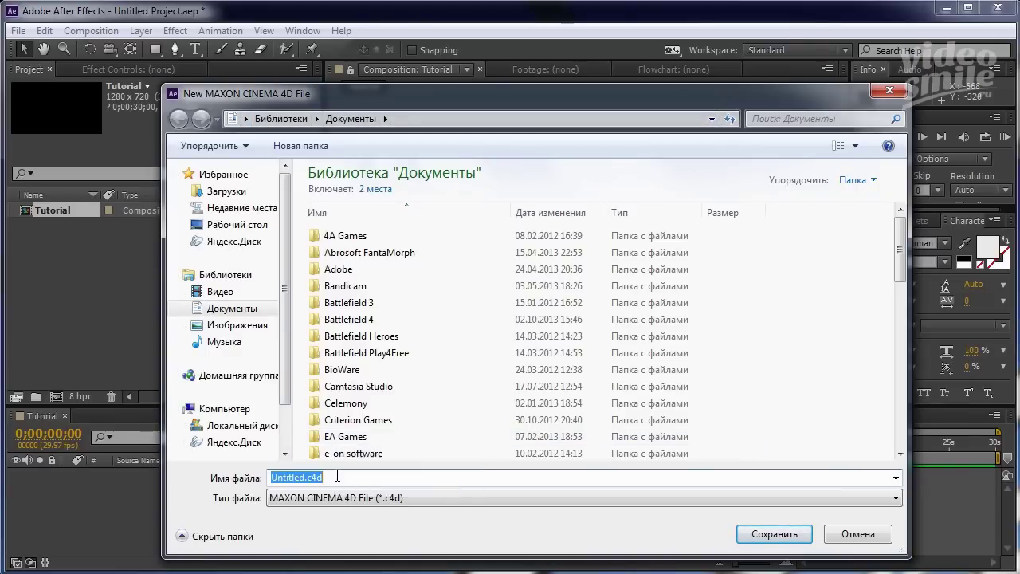
{"action": "key", "text": "BackSpace"}
{"action": "key", "text": "ctrl+z"}
{"action": "type", "text": "tutorial"}
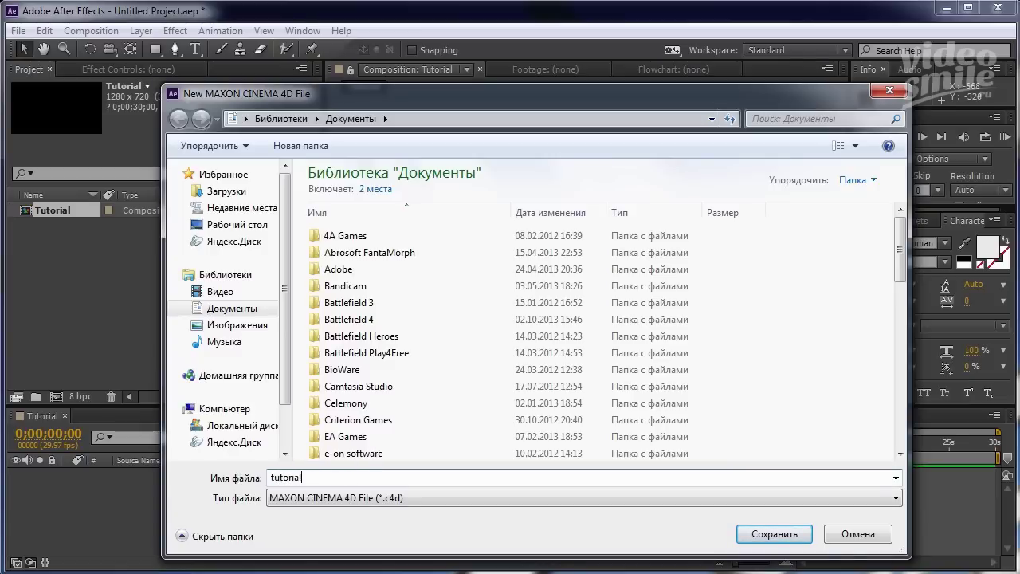
{"action": "type", "text": "_c"}
{"action": "type", "text": "4d"}
{"action": "left_click", "coordinate": [783, 536]}
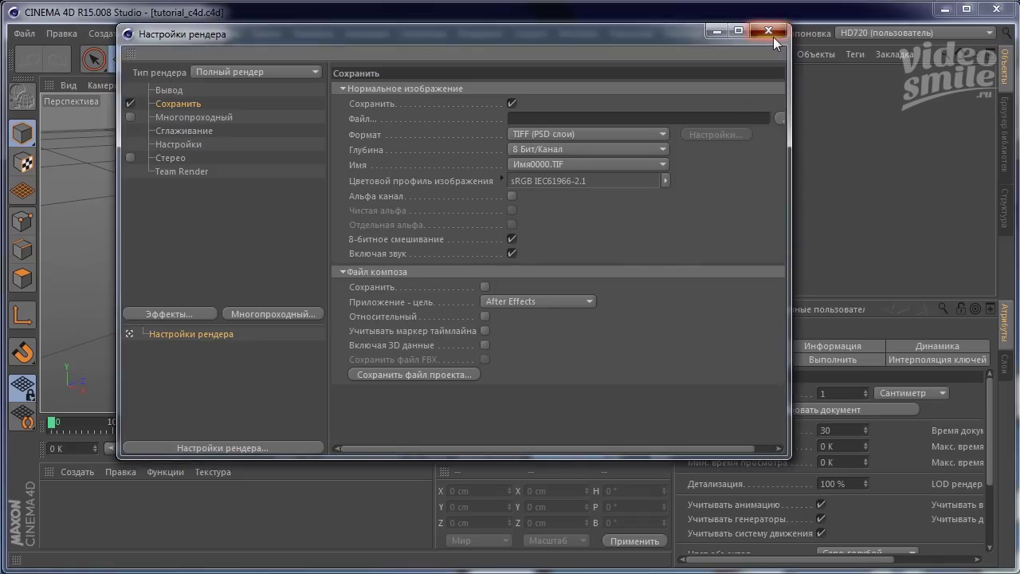
Close Cinema 4D's Render Settings and minimize Cinema 4D to return to After Effects.
{"action": "left_click", "coordinate": [774, 37]}
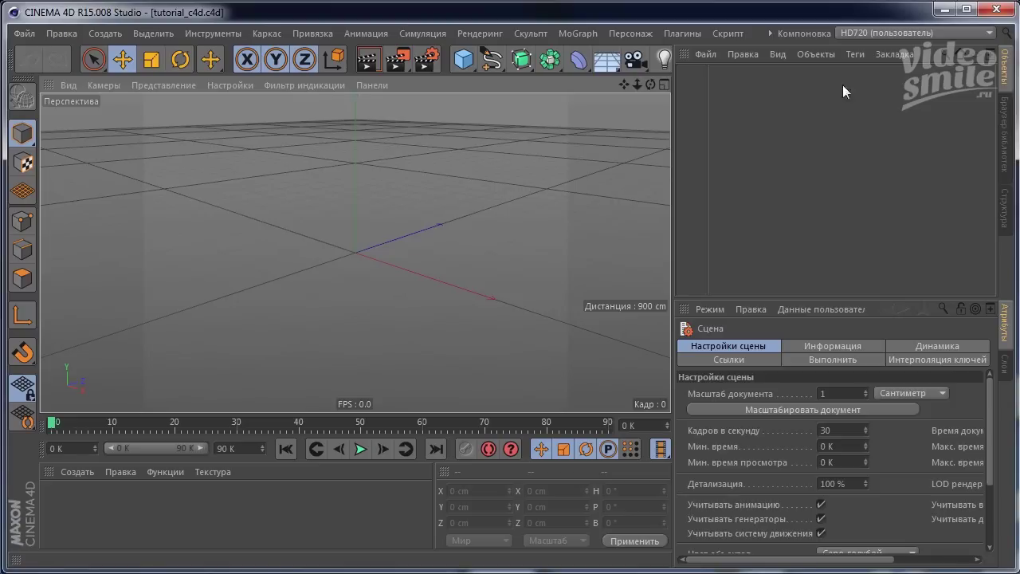
{"action": "left_click", "coordinate": [945, 16]}
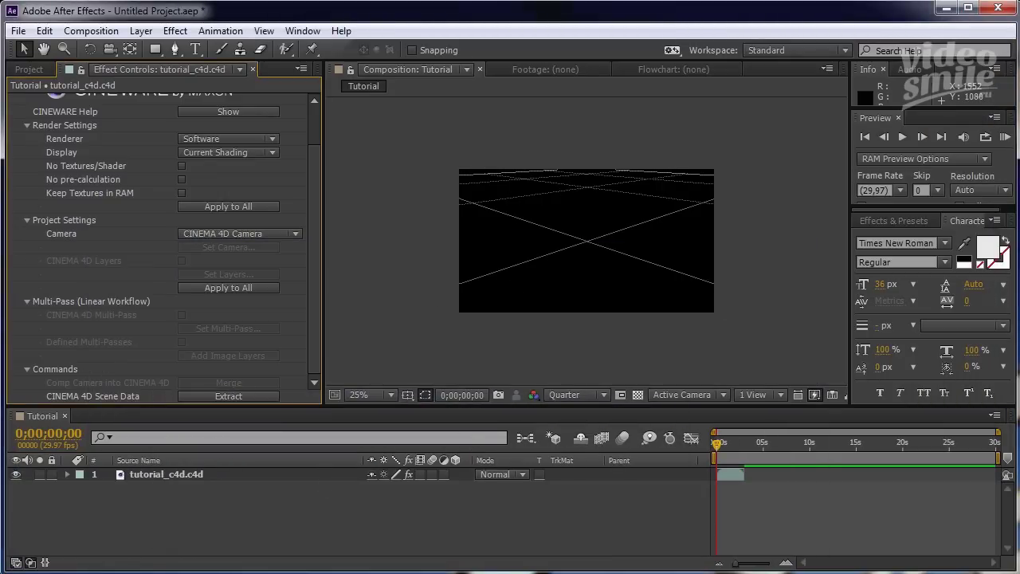
Switch back to the tutorial_c4d.c4d scene in Cinema 4D with Alt+Tab.
{"action": "key", "text": "alt+Tab"}
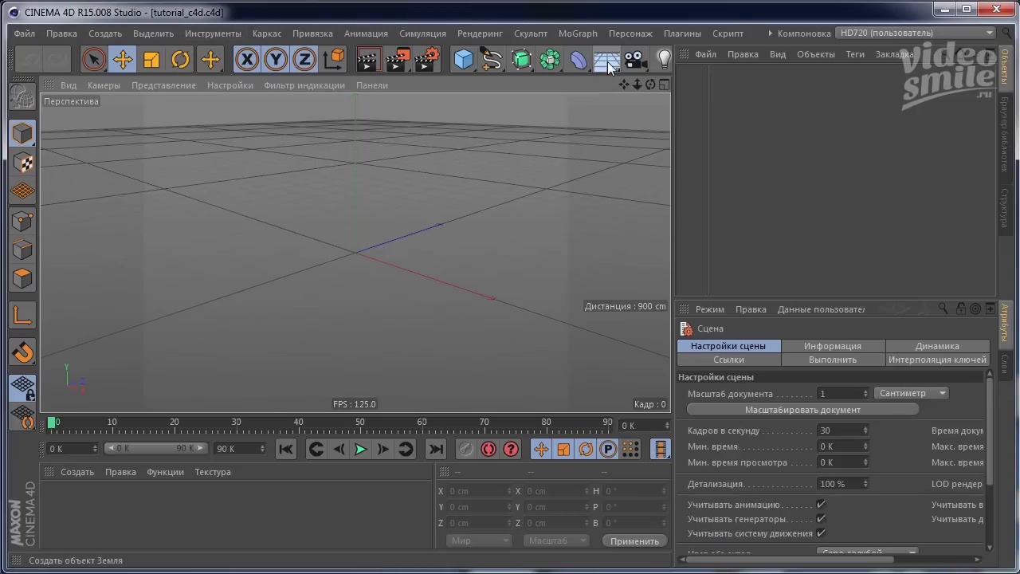
Add a floor object and widen the viewport and object list columns.
{"action": "left_click_drag", "start_coordinate": [610, 66], "coordinate": [648, 82]}
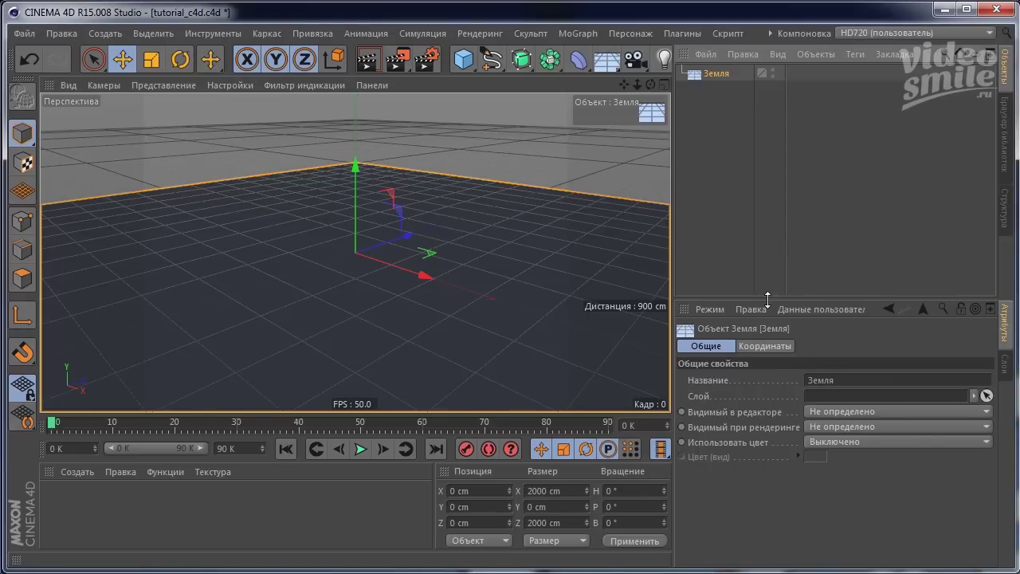
{"action": "left_click_drag", "start_coordinate": [767, 299], "coordinate": [768, 320]}
{"action": "left_click_drag", "start_coordinate": [674, 255], "coordinate": [686, 254]}
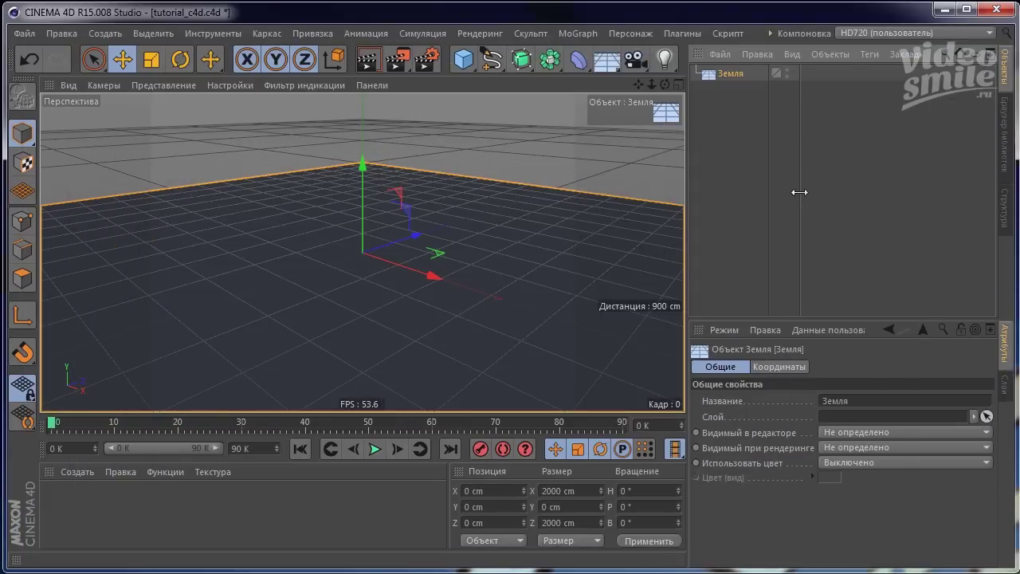
{"action": "left_click_drag", "start_coordinate": [800, 192], "coordinate": [802, 193]}
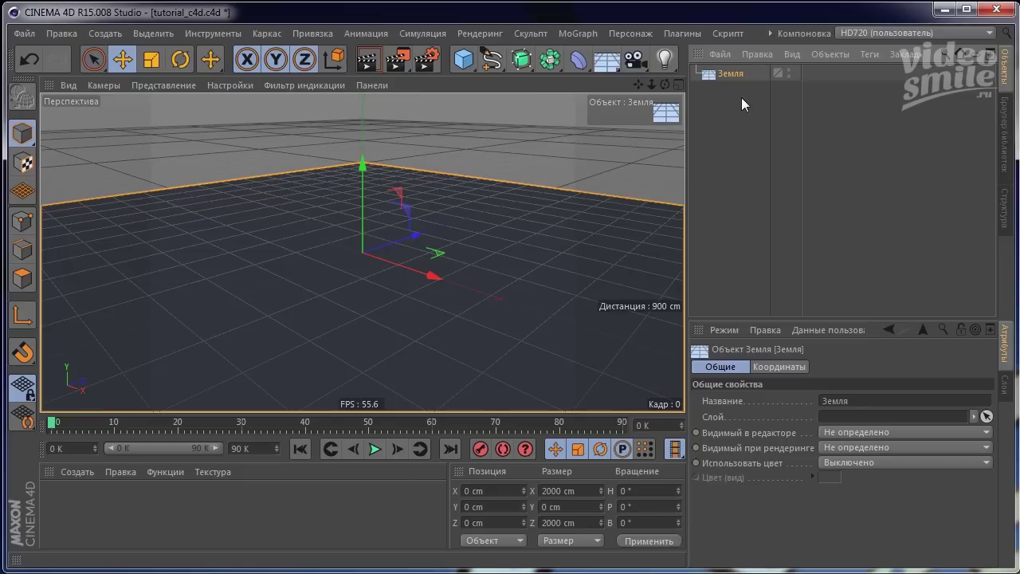
{"action": "left_click_drag", "start_coordinate": [802, 149], "coordinate": [815, 149]}
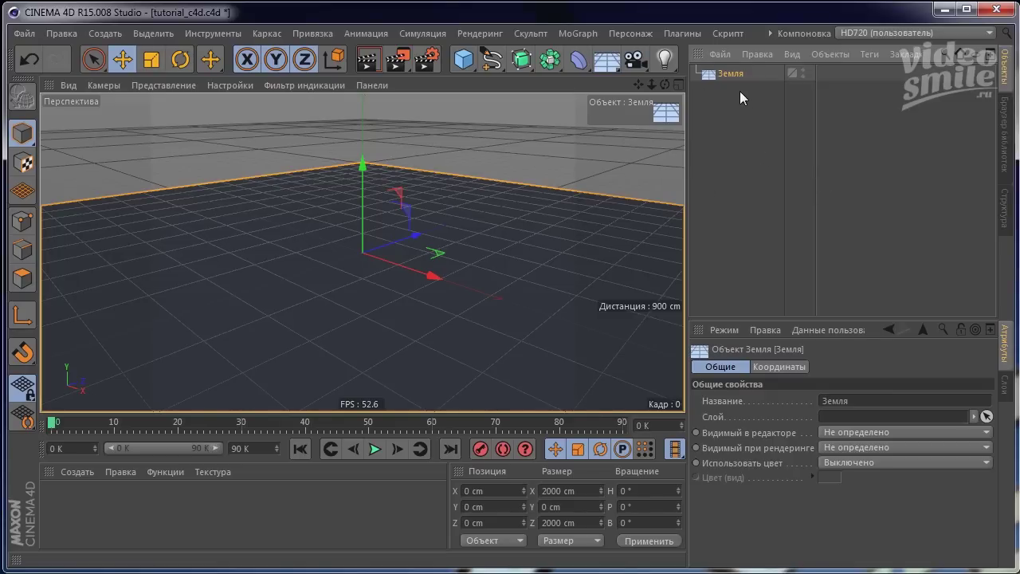
Add a sphere, raise it on Y to sit on the floor, and frame it closer.
{"action": "left_click", "coordinate": [463, 58]}
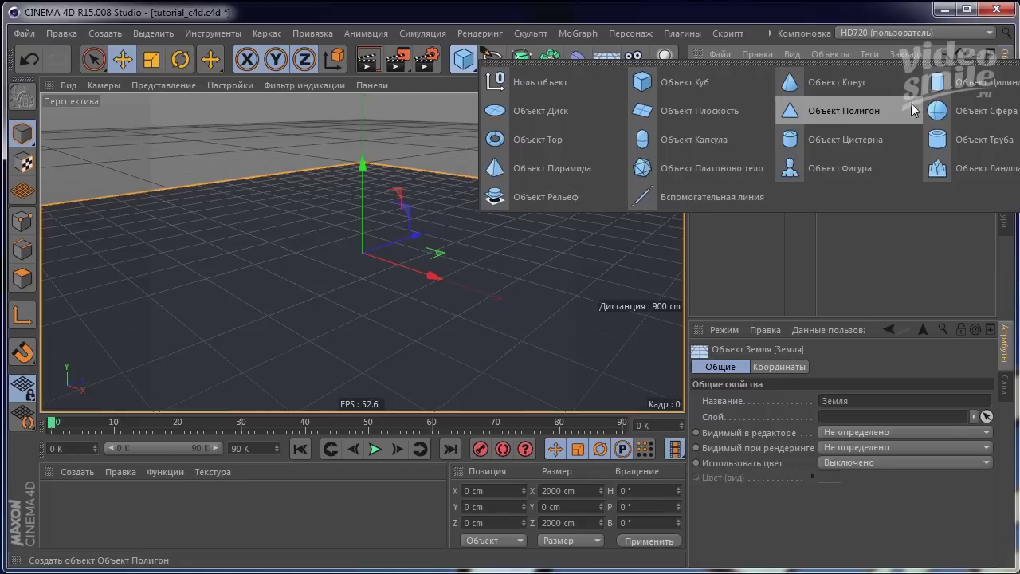
{"action": "left_click", "coordinate": [969, 108]}
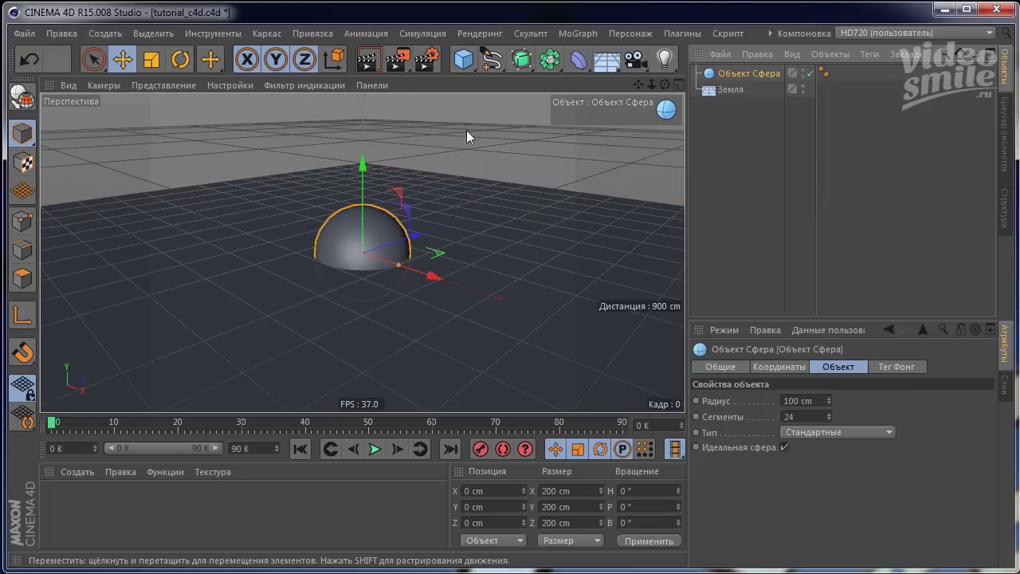
{"action": "left_click_drag", "start_coordinate": [364, 167], "coordinate": [357, 130]}
{"action": "left_click_drag", "start_coordinate": [638, 84], "coordinate": [687, 80]}
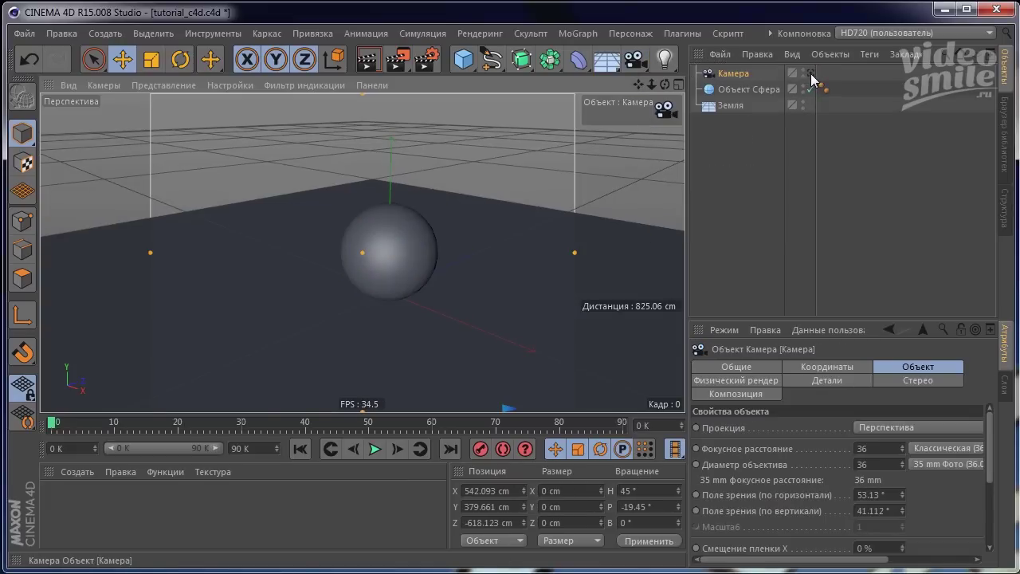
Create a camera from the view, enable Auto Keying, and set the scene end frame to 120.
{"action": "left_click", "coordinate": [811, 74]}
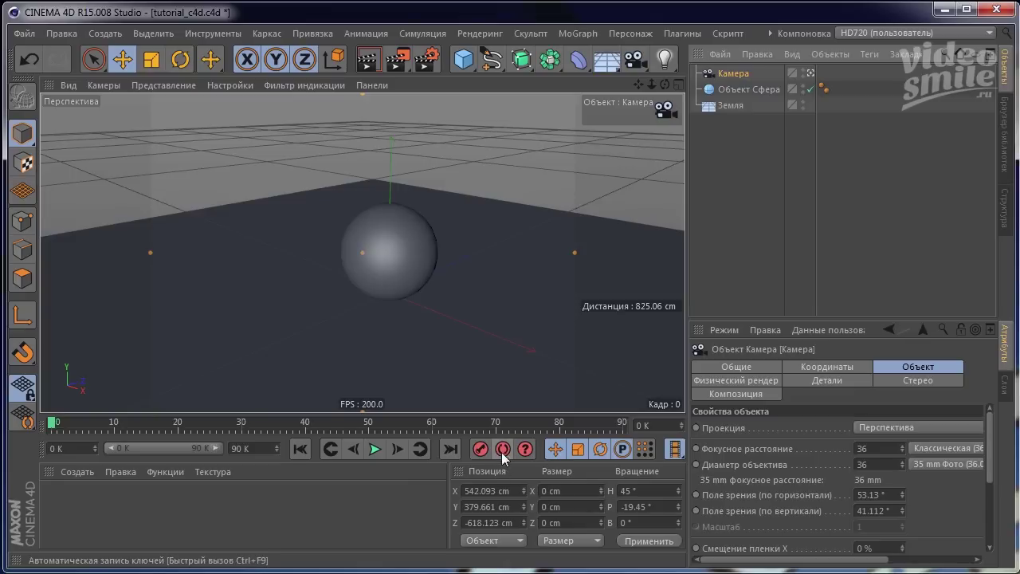
{"action": "left_click", "coordinate": [502, 449]}
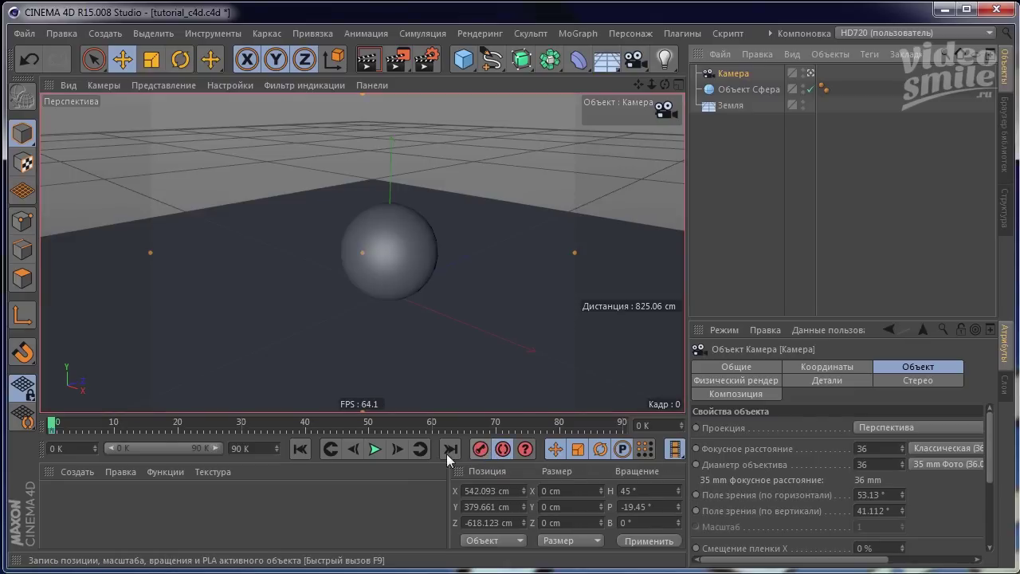
{"action": "left_click_drag", "start_coordinate": [49, 427], "coordinate": [622, 426]}
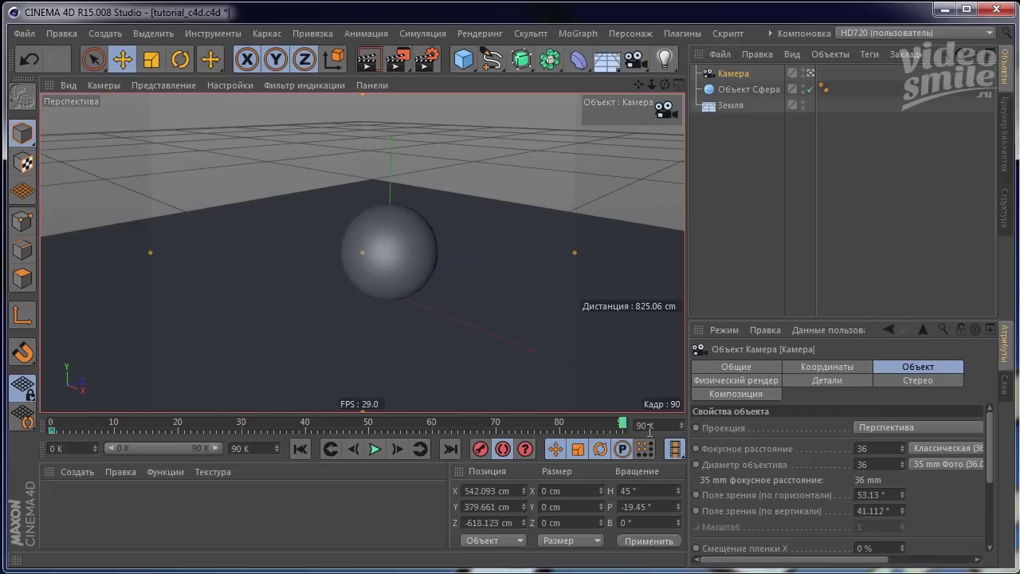
{"action": "double_click", "coordinate": [239, 449]}
{"action": "type", "text": "120"}
{"action": "key", "text": "Return"}
{"action": "left_click_drag", "start_coordinate": [185, 451], "coordinate": [217, 449]}
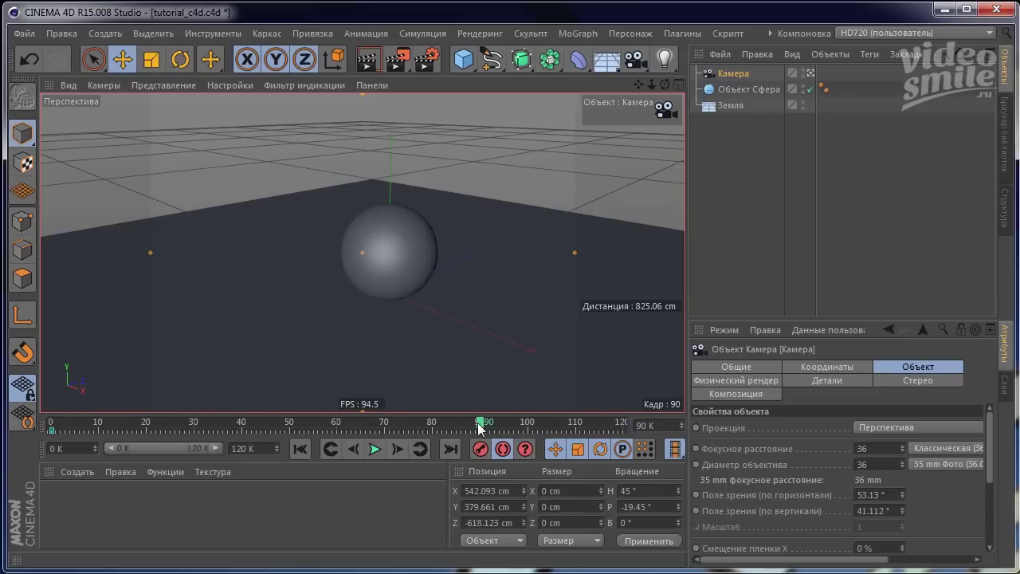
At frame 120, orbit around the sphere to keyframe the camera, then review it at frame 69.
{"action": "left_click_drag", "start_coordinate": [479, 428], "coordinate": [622, 427]}
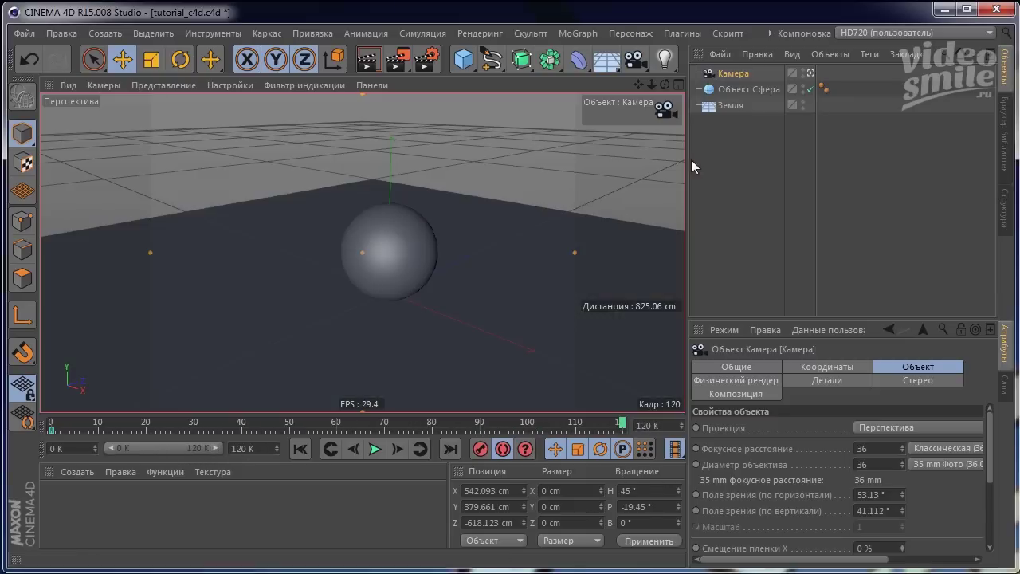
{"action": "left_click_drag", "start_coordinate": [319, 252], "coordinate": [415, 254]}
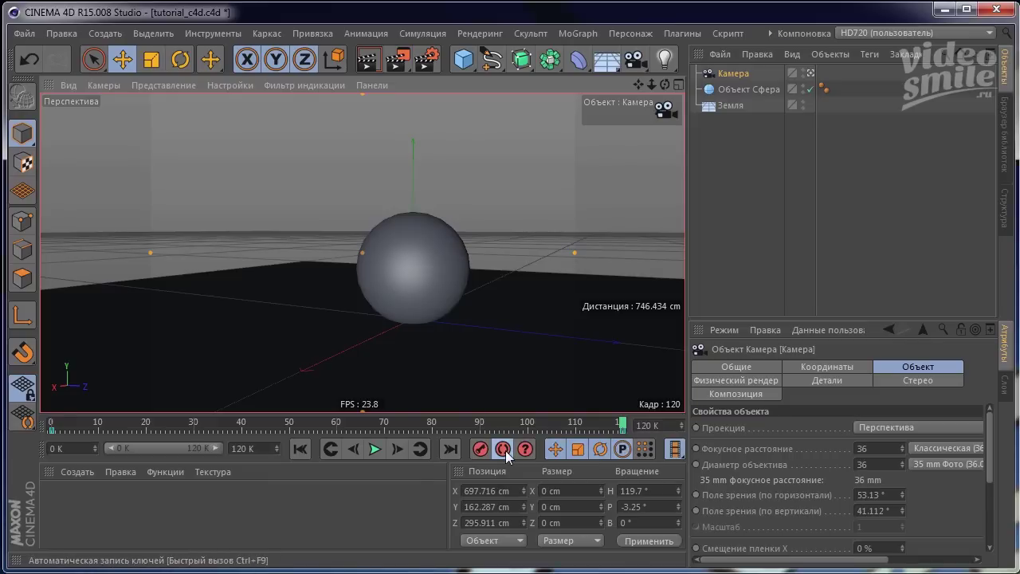
{"action": "left_click", "coordinate": [503, 450]}
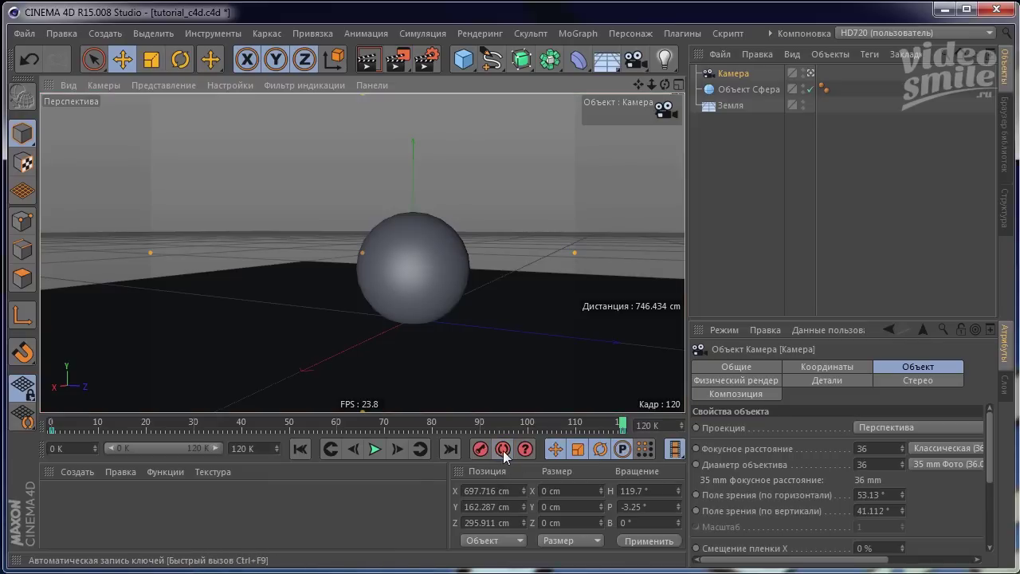
{"action": "left_click_drag", "start_coordinate": [624, 425], "coordinate": [299, 422]}
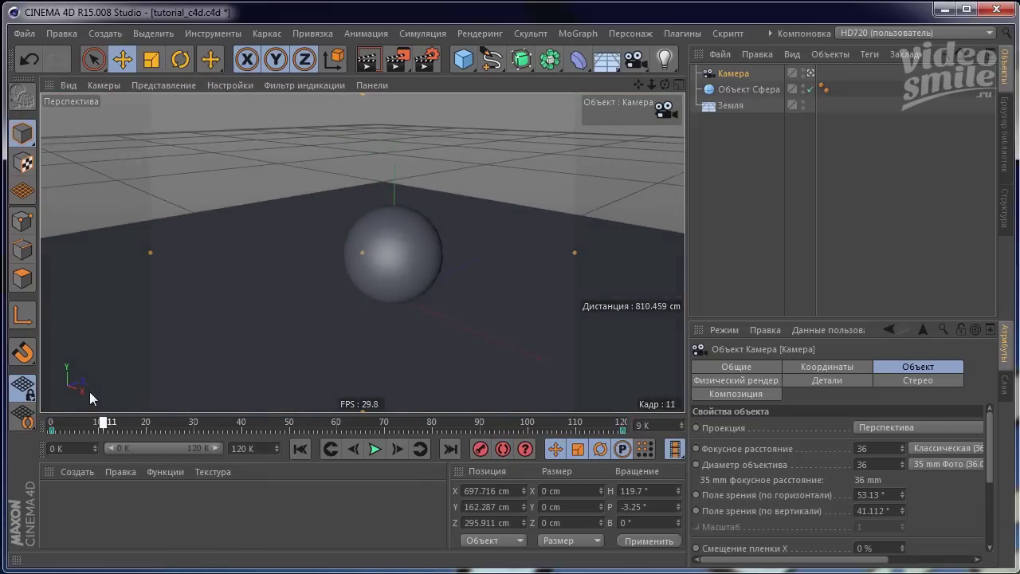
{"action": "left_click_drag", "start_coordinate": [344, 393], "coordinate": [382, 403]}
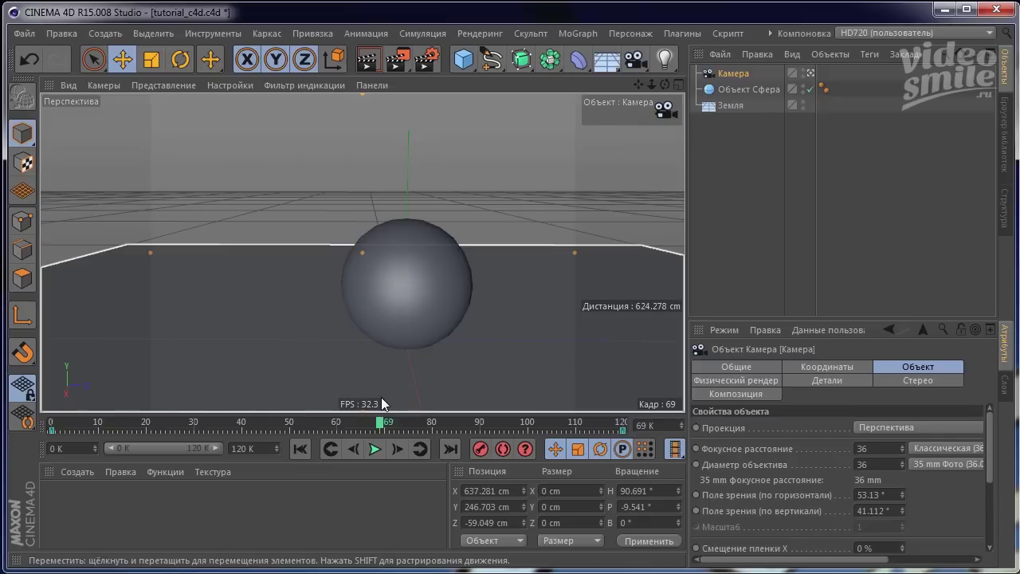
Save tutorial_c4d.c4d, confirming the newer file format in the version warning.
{"action": "left_click", "coordinate": [24, 34]}
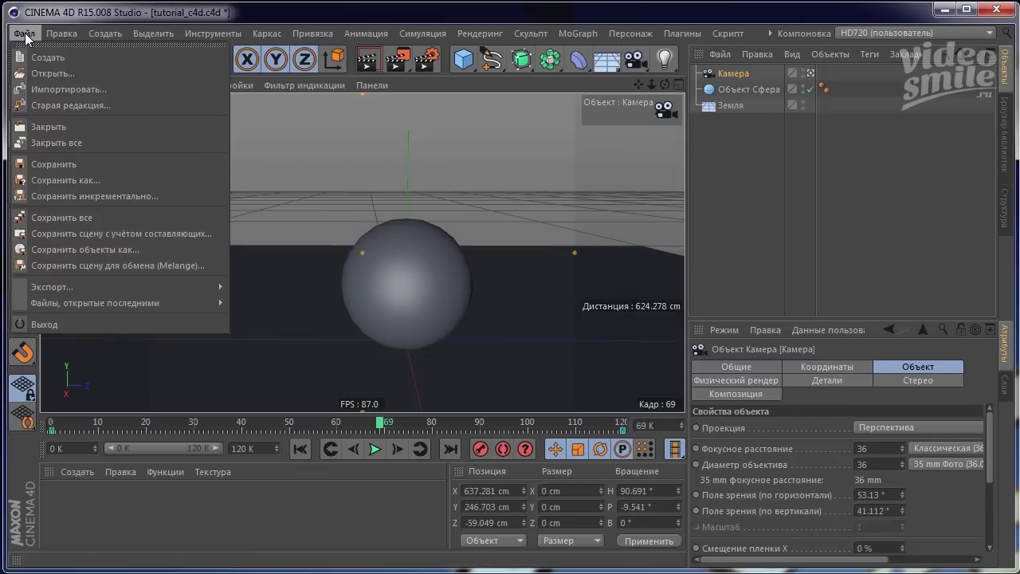
{"action": "left_click", "coordinate": [50, 165]}
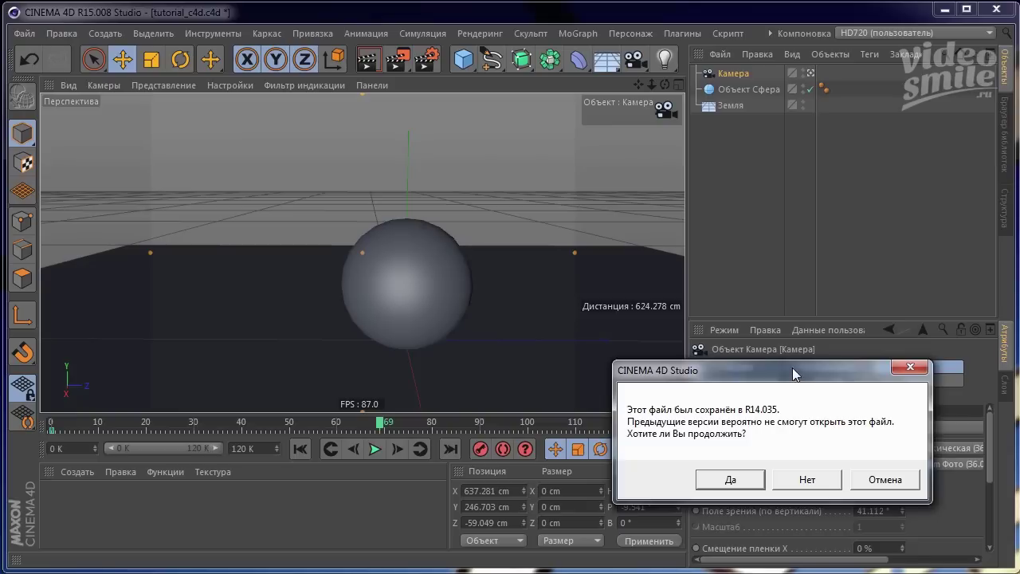
{"action": "left_click_drag", "start_coordinate": [786, 367], "coordinate": [712, 319]}
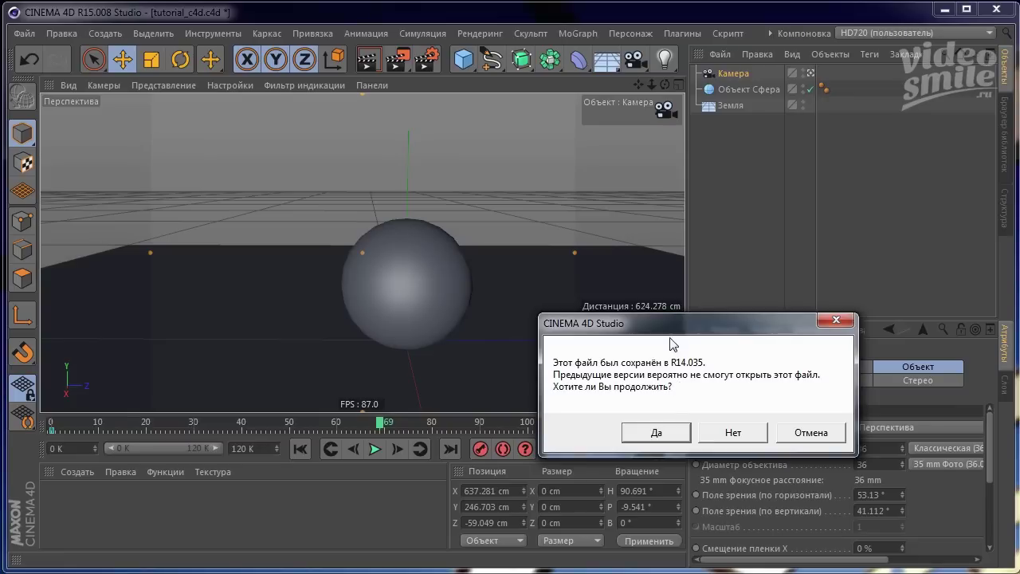
{"action": "left_click_drag", "start_coordinate": [673, 332], "coordinate": [578, 310]}
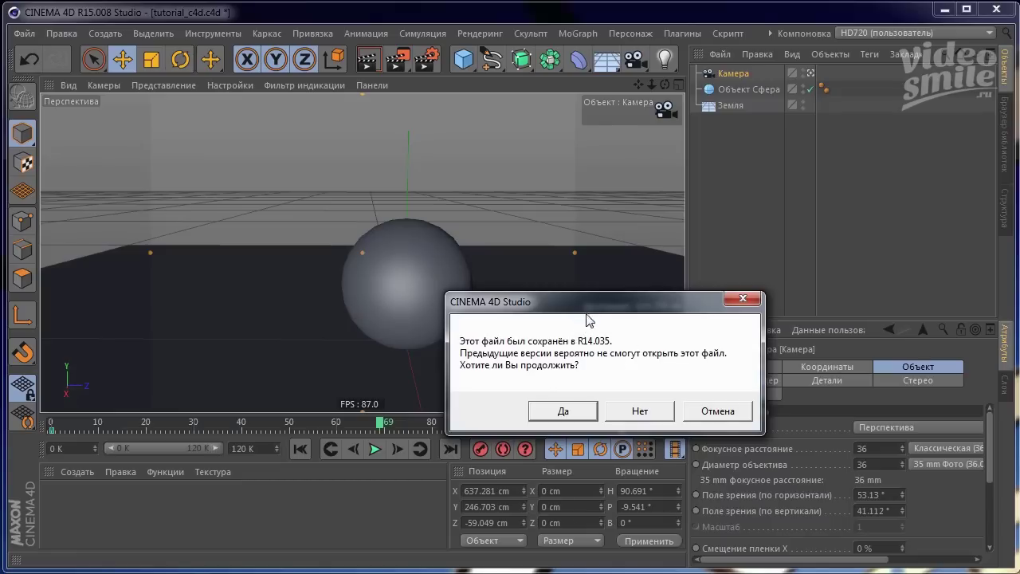
{"action": "left_click_drag", "start_coordinate": [585, 311], "coordinate": [580, 308]}
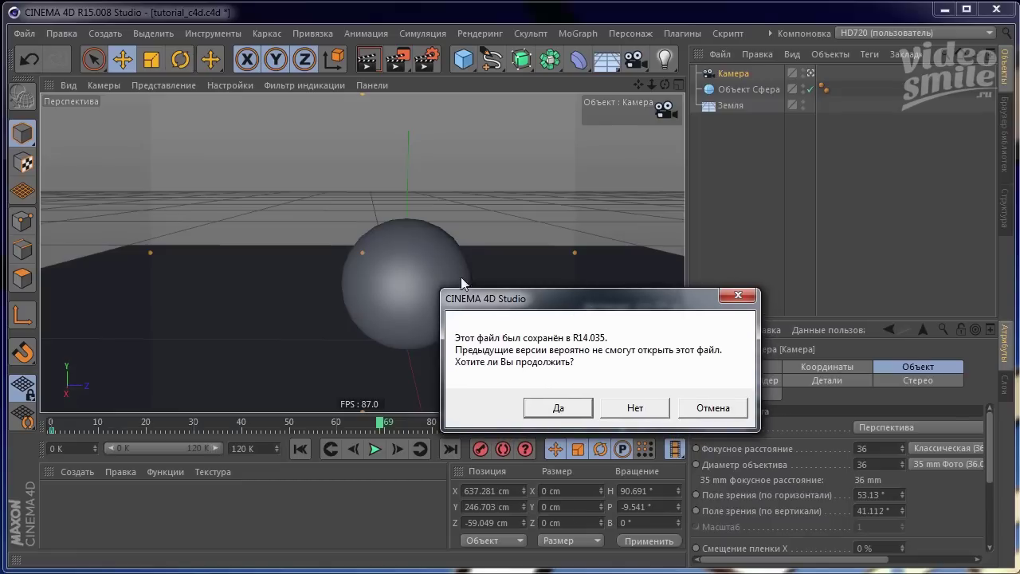
{"action": "left_click", "coordinate": [575, 412]}
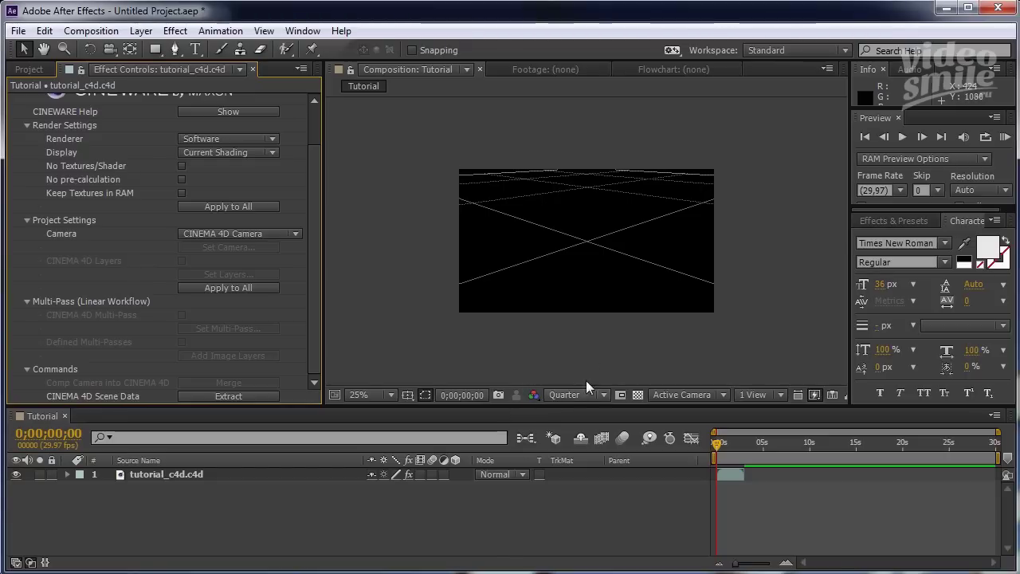
Render the sphere scene in the viewer at Fit zoom and shorten the work area to about 4 seconds.
{"action": "left_click", "coordinate": [716, 444]}
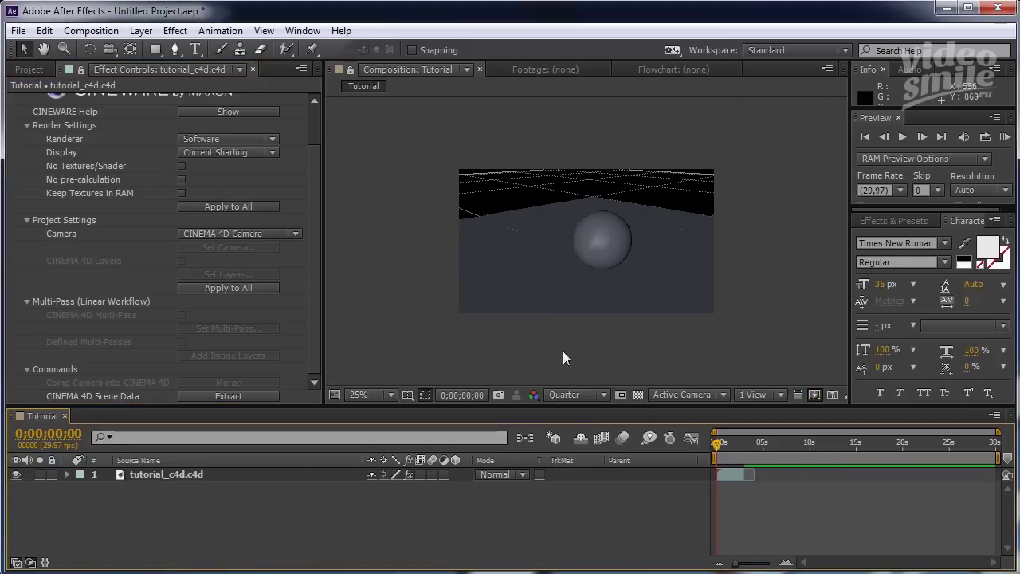
{"action": "left_click_drag", "start_coordinate": [558, 405], "coordinate": [559, 422]}
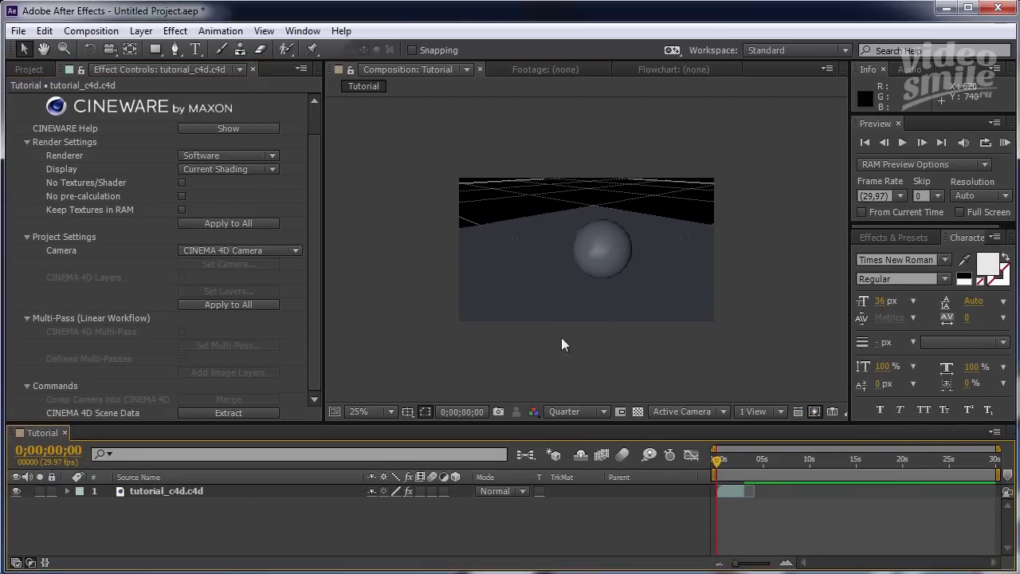
{"action": "left_click", "coordinate": [392, 412]}
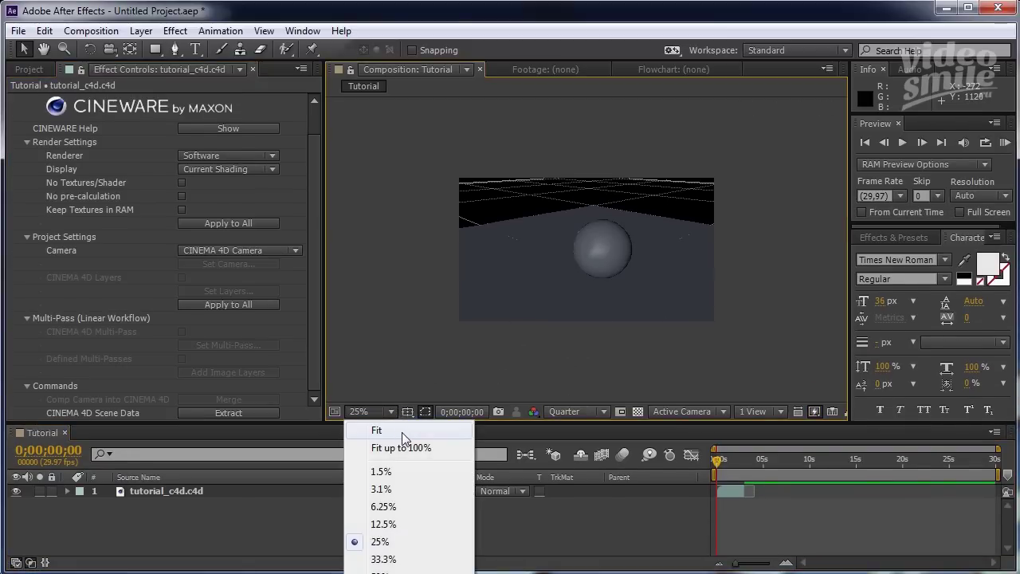
{"action": "left_click", "coordinate": [374, 431]}
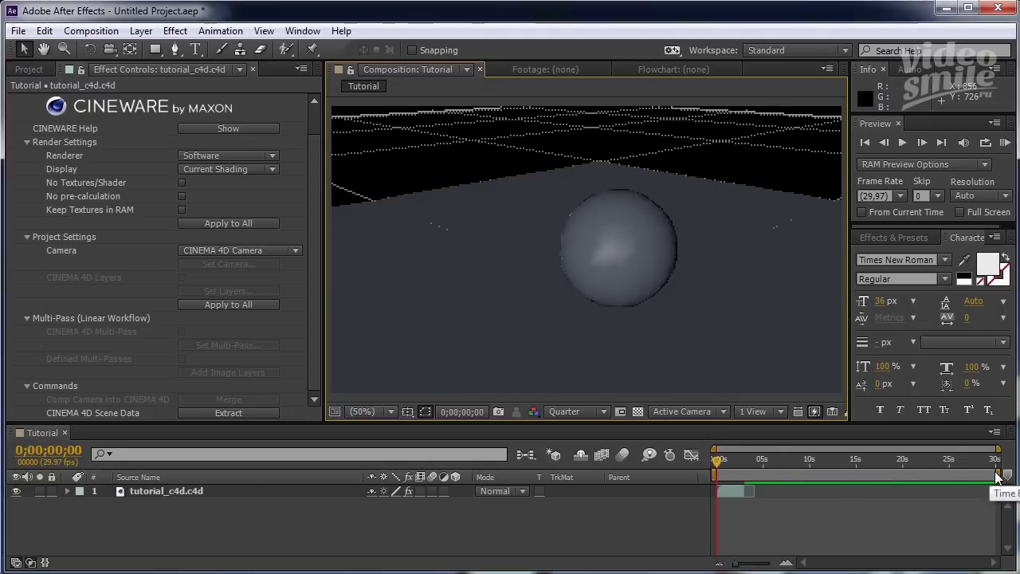
{"action": "left_click", "coordinate": [144, 491]}
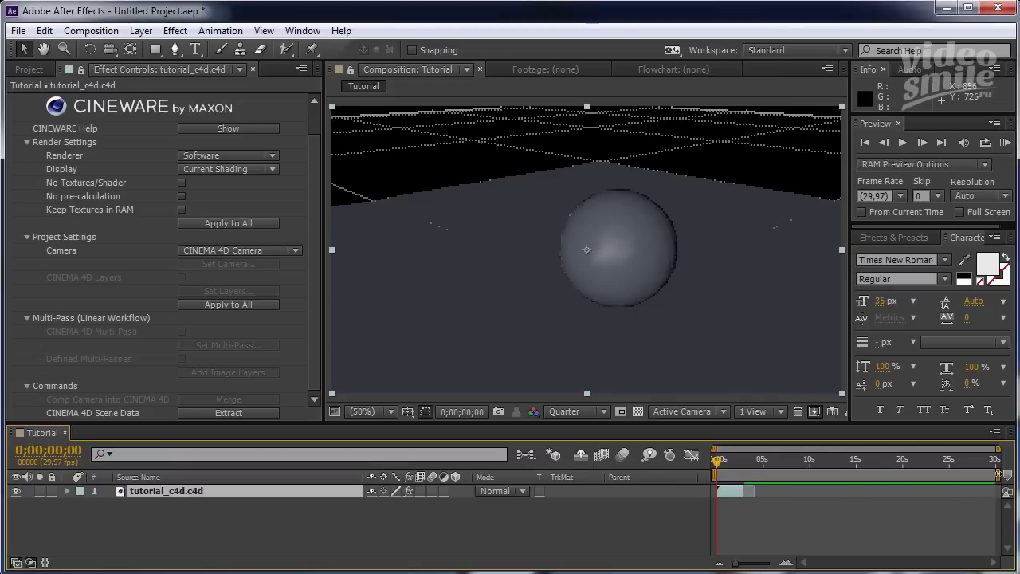
{"action": "left_click_drag", "start_coordinate": [999, 474], "coordinate": [760, 471]}
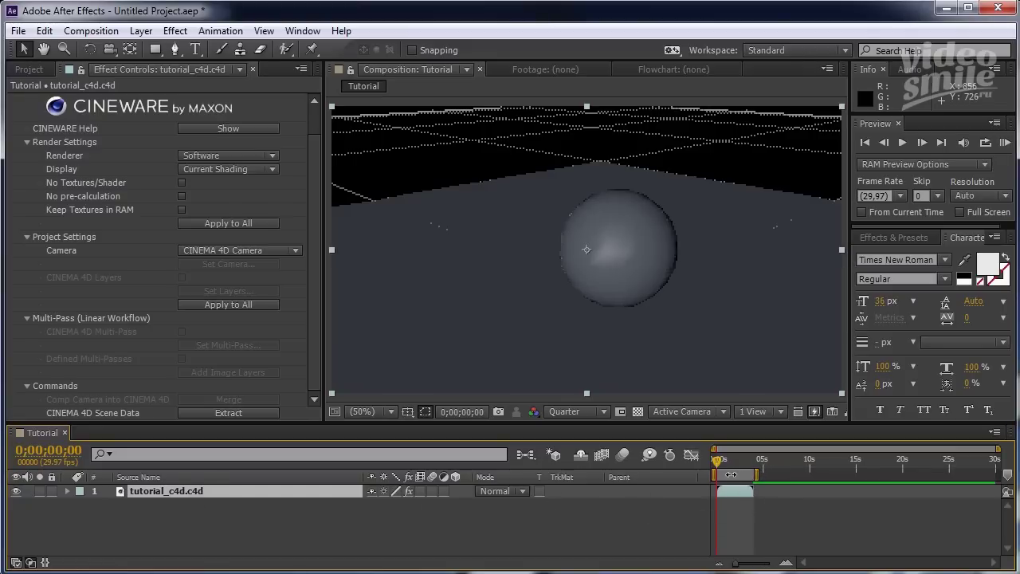
Trim the Tutorial comp to its 0–4 s work area and scrub through frames to check the camera sweep.
{"action": "right_click", "coordinate": [750, 475]}
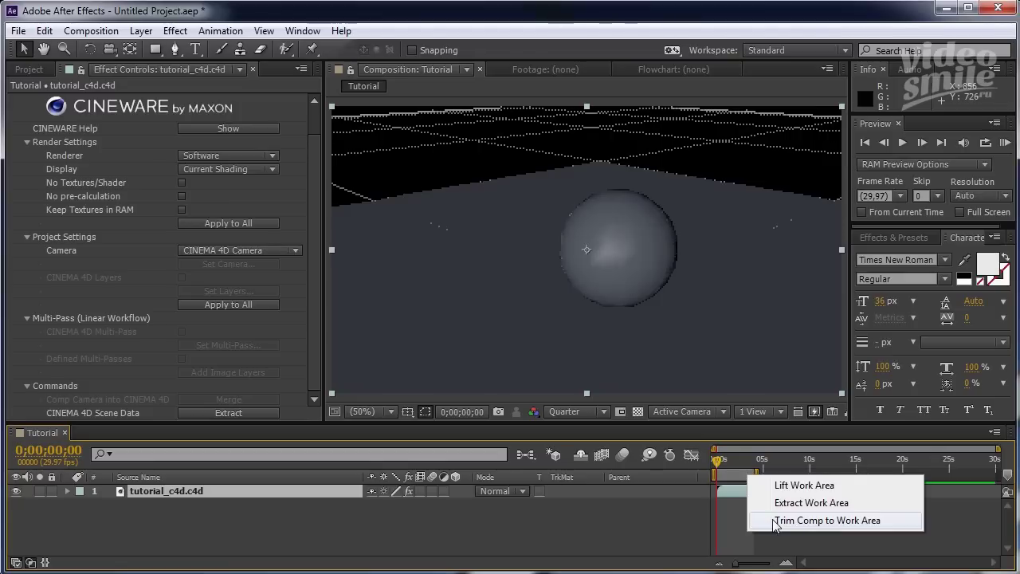
{"action": "left_click", "coordinate": [805, 521]}
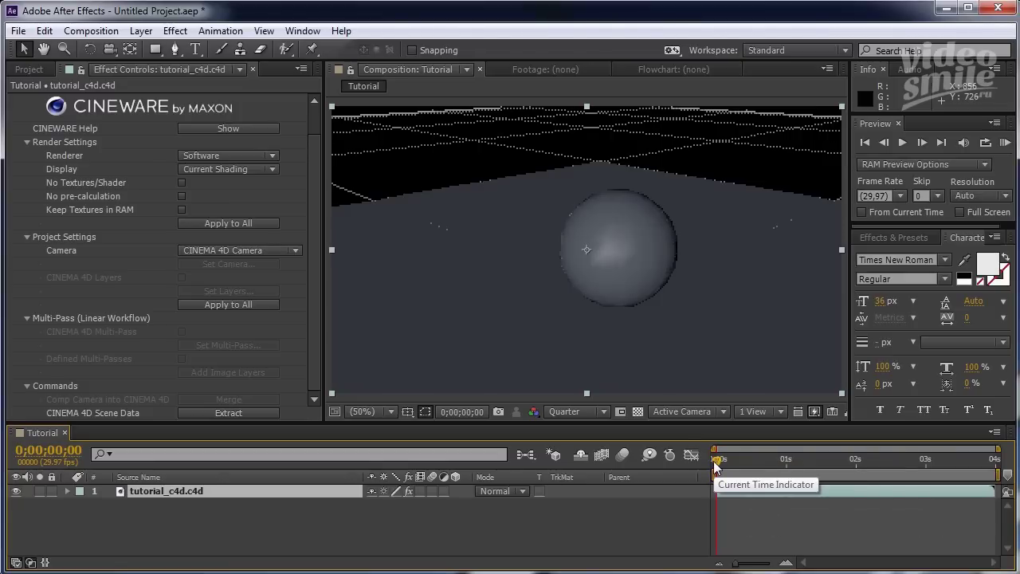
{"action": "left_click_drag", "start_coordinate": [715, 466], "coordinate": [781, 469]}
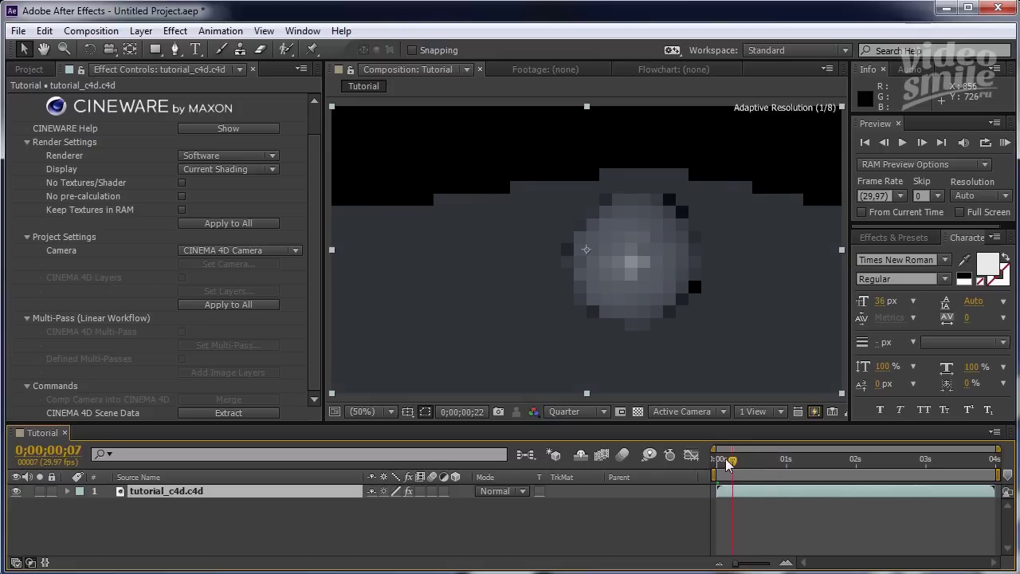
{"action": "left_click", "coordinate": [822, 468]}
{"action": "scroll", "coordinate": [634, 331], "scroll_direction": "down", "scroll_amount": 2}
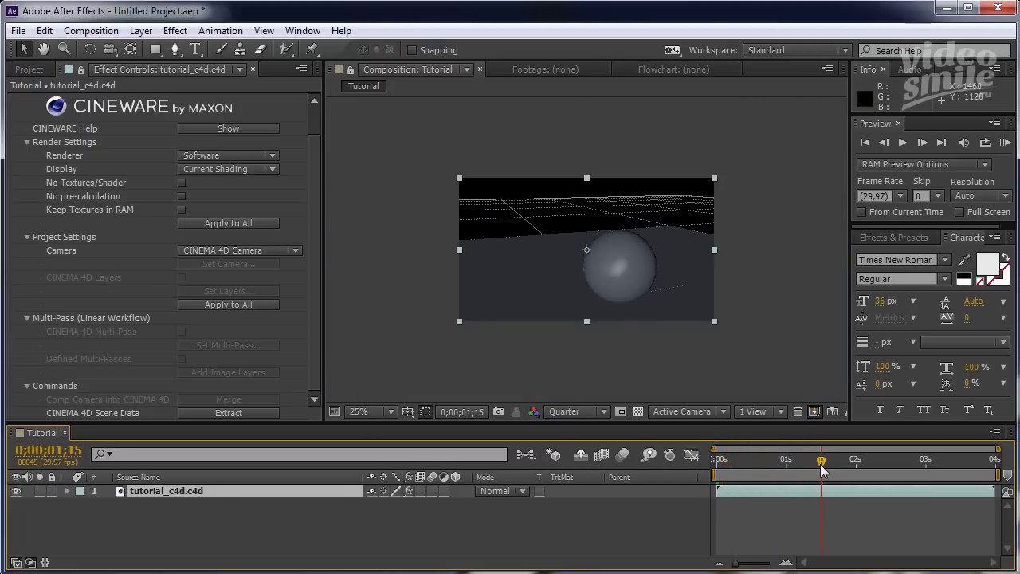
{"action": "mouse_move", "coordinate": [823, 471]}
{"action": "left_mouse_down"}
{"action": "mouse_move", "coordinate": [935, 475]}
{"action": "mouse_move", "coordinate": [793, 474]}
{"action": "left_mouse_up"}
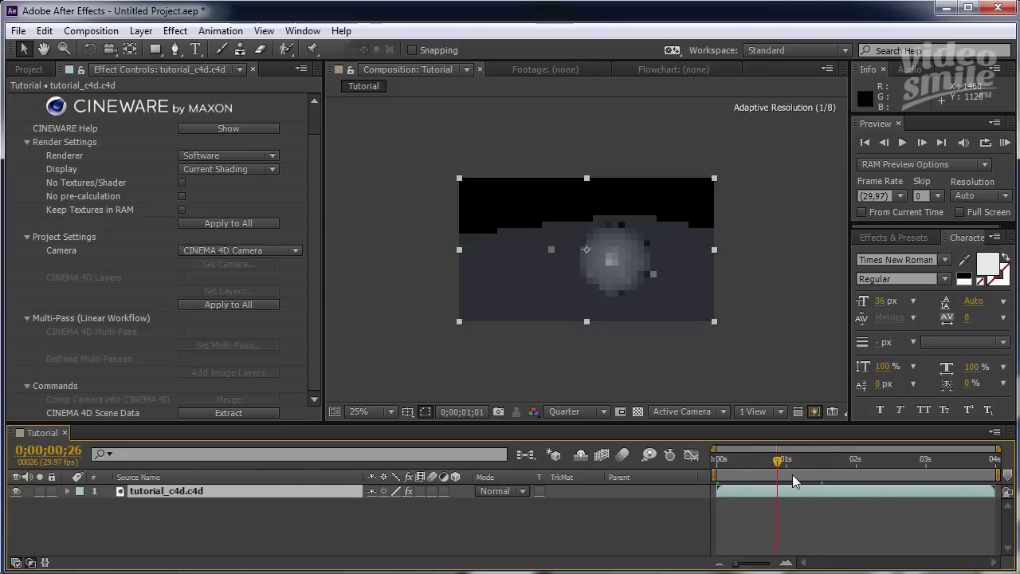
{"action": "left_click_drag", "start_coordinate": [793, 475], "coordinate": [742, 463]}
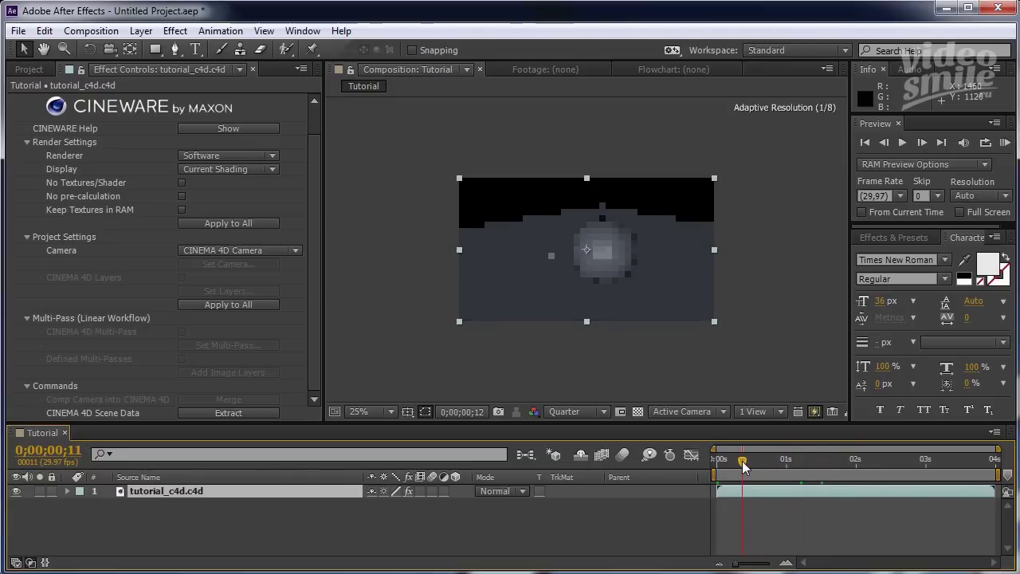
{"action": "left_click", "coordinate": [743, 349]}
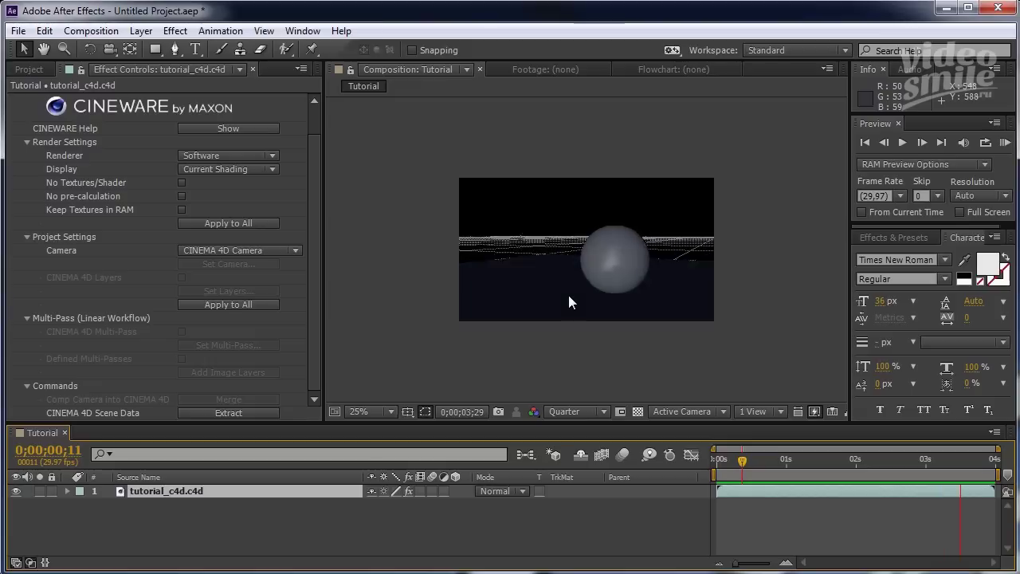
{"action": "left_click", "coordinate": [570, 297]}
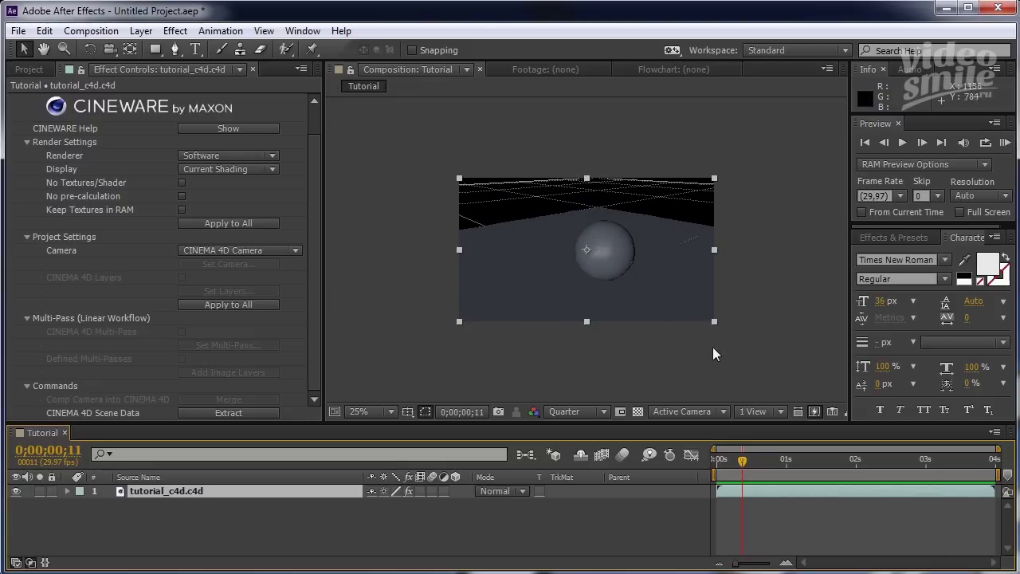
{"action": "left_click_drag", "start_coordinate": [751, 466], "coordinate": [843, 473]}
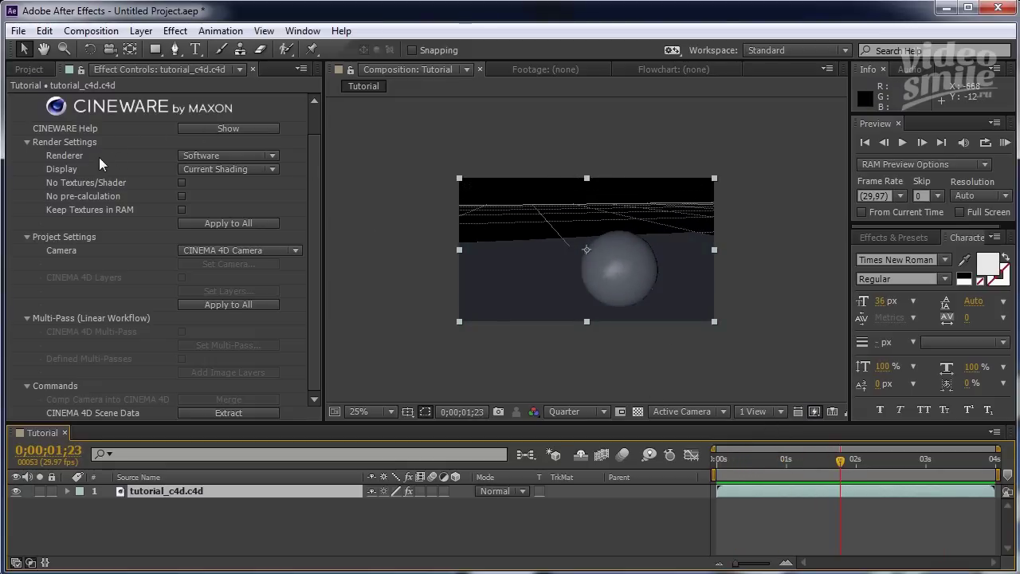
{"action": "left_click", "coordinate": [216, 159]}
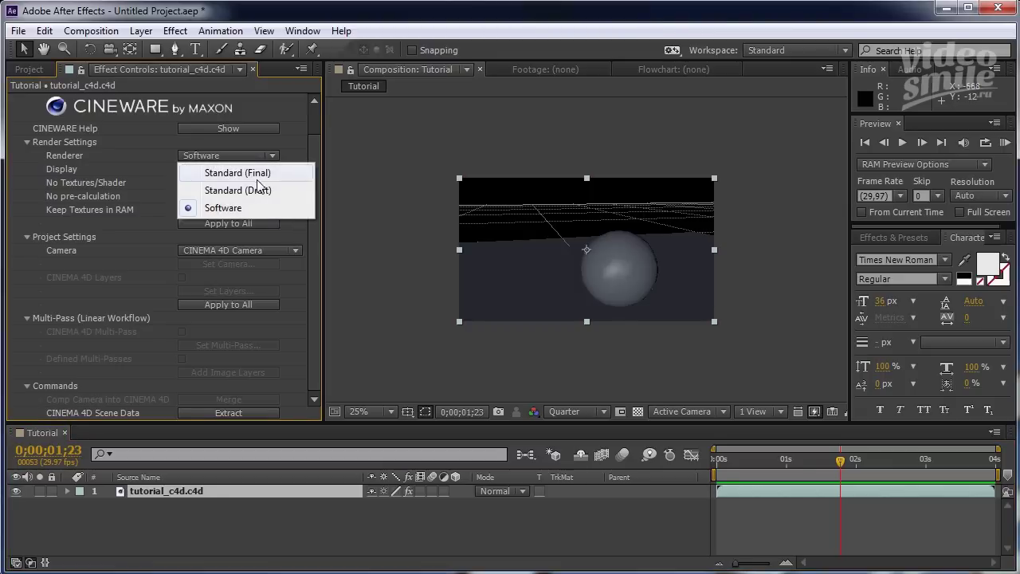
{"action": "left_click", "coordinate": [315, 143]}
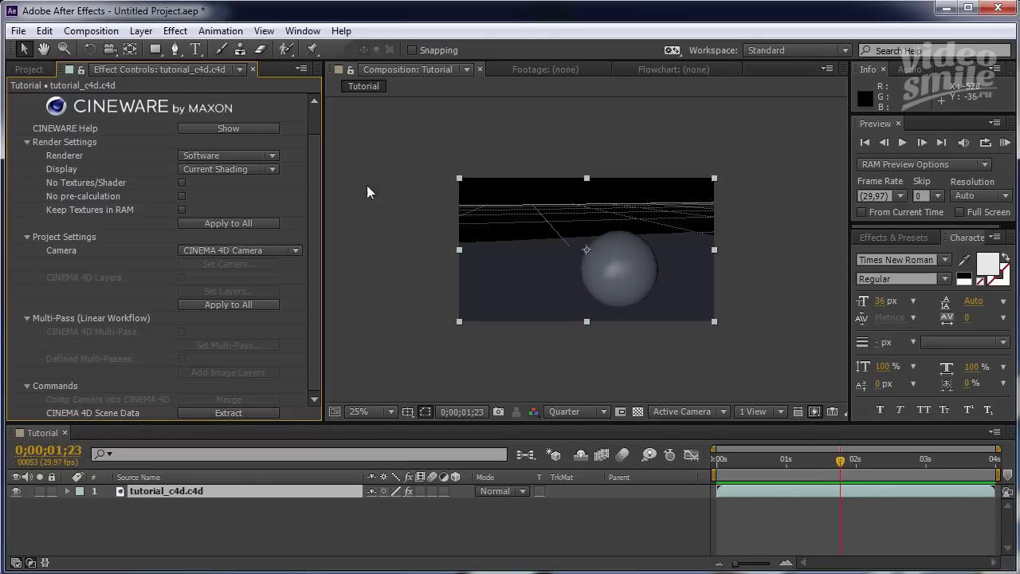
{"action": "mouse_move", "coordinate": [840, 461]}
{"action": "left_mouse_down"}
{"action": "mouse_move", "coordinate": [826, 466]}
{"action": "mouse_move", "coordinate": [868, 462]}
{"action": "left_mouse_up"}
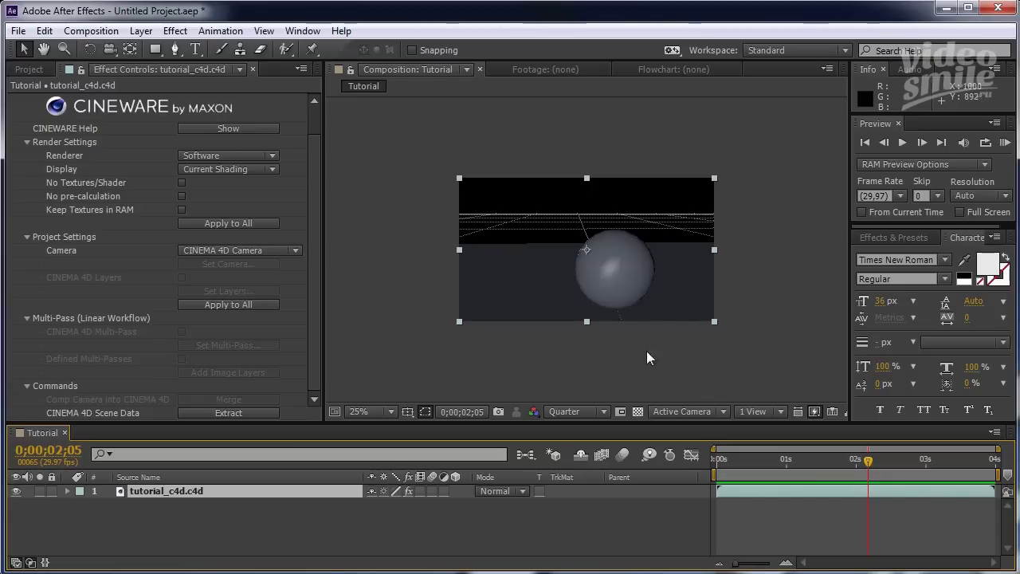
Zoom the comp view to 50%, scrub back to frame 0;00;00;21 and focus the Cineware effect controls.
{"action": "key", "text": "period"}
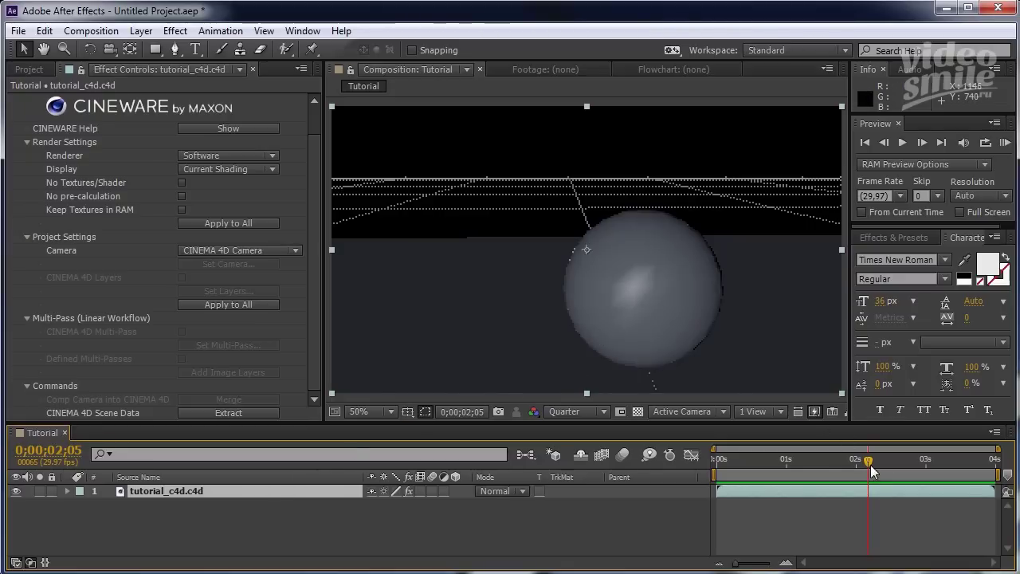
{"action": "left_click_drag", "start_coordinate": [868, 461], "coordinate": [818, 462]}
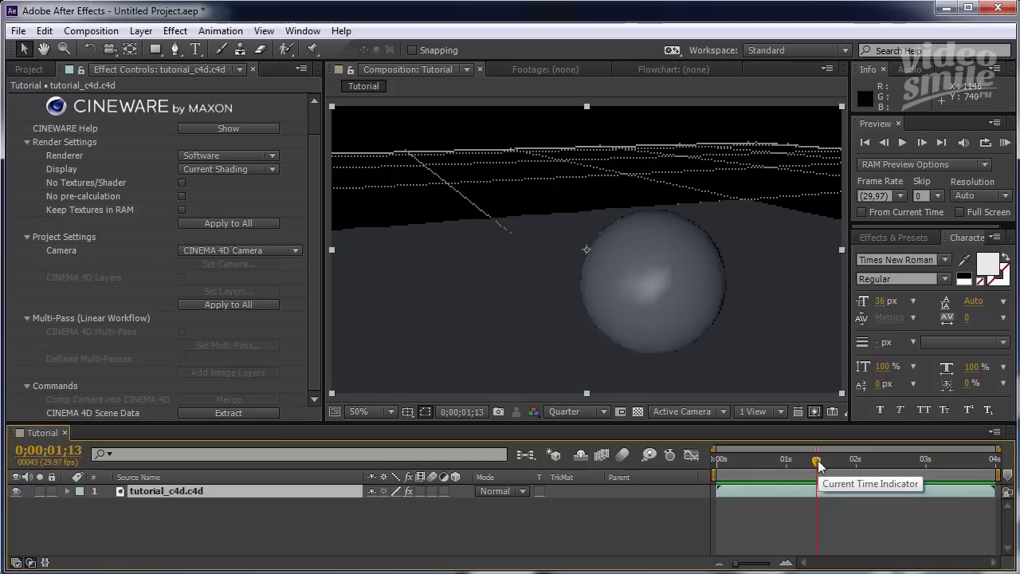
{"action": "left_click_drag", "start_coordinate": [818, 461], "coordinate": [792, 462]}
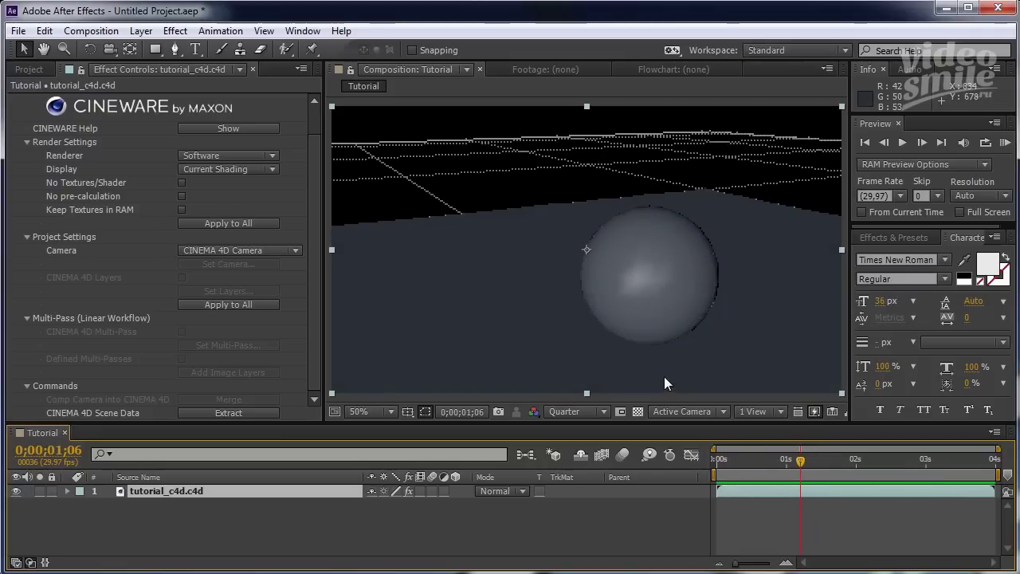
{"action": "mouse_move", "coordinate": [801, 461]}
{"action": "left_mouse_down"}
{"action": "mouse_move", "coordinate": [767, 463]}
{"action": "mouse_move", "coordinate": [835, 464]}
{"action": "left_mouse_up"}
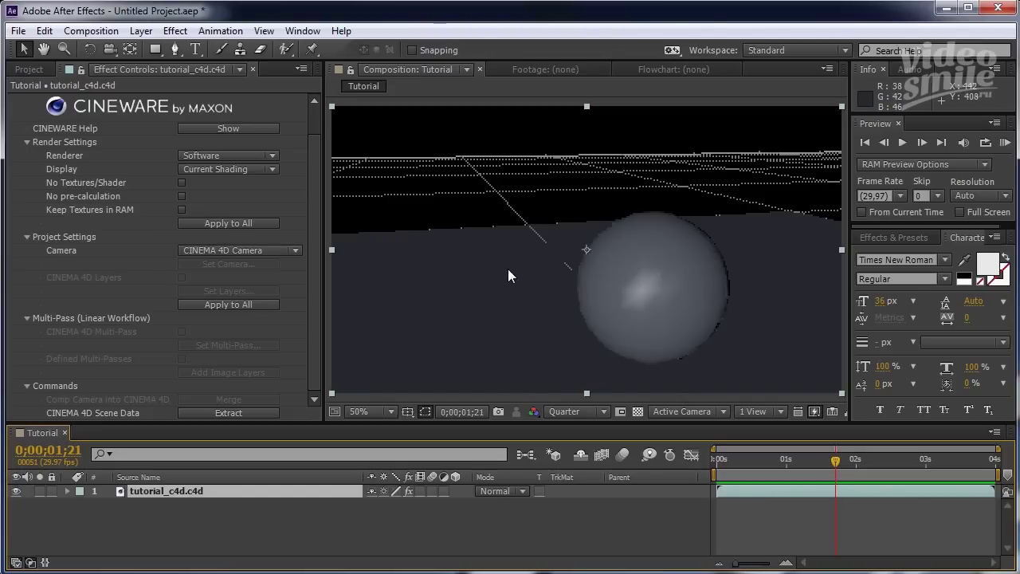
{"action": "left_click", "coordinate": [315, 152]}
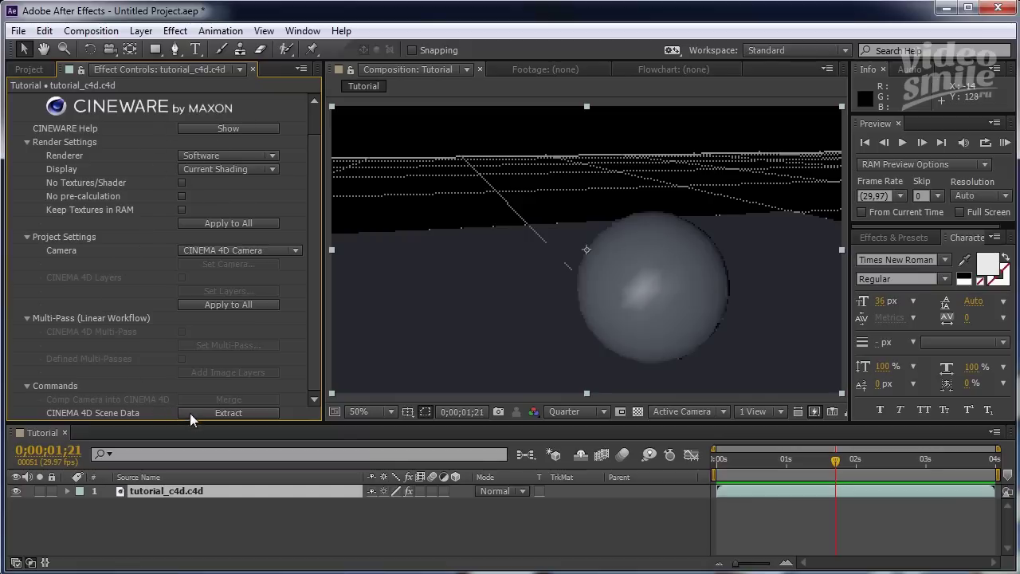
Extract the Cinema 4D camera as a Камера layer, select it and scrub the timeline to check its move.
{"action": "left_click", "coordinate": [234, 411]}
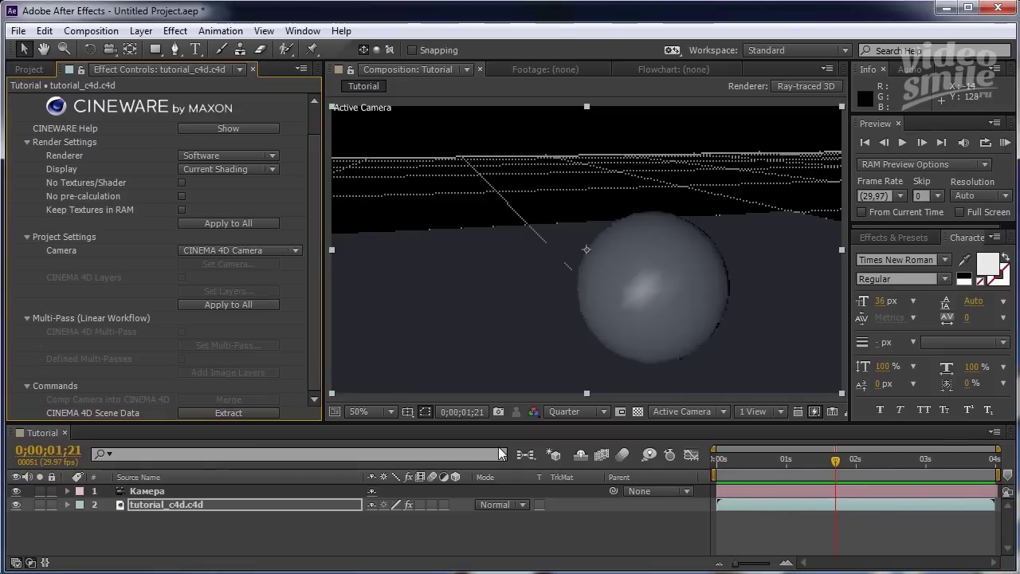
{"action": "left_click", "coordinate": [141, 491]}
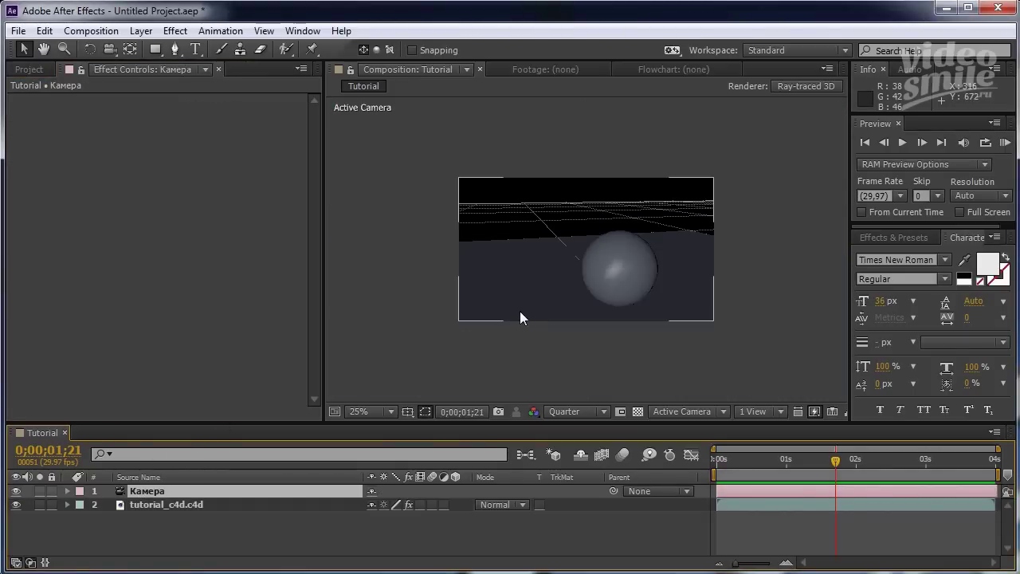
{"action": "left_click_drag", "start_coordinate": [840, 460], "coordinate": [726, 474]}
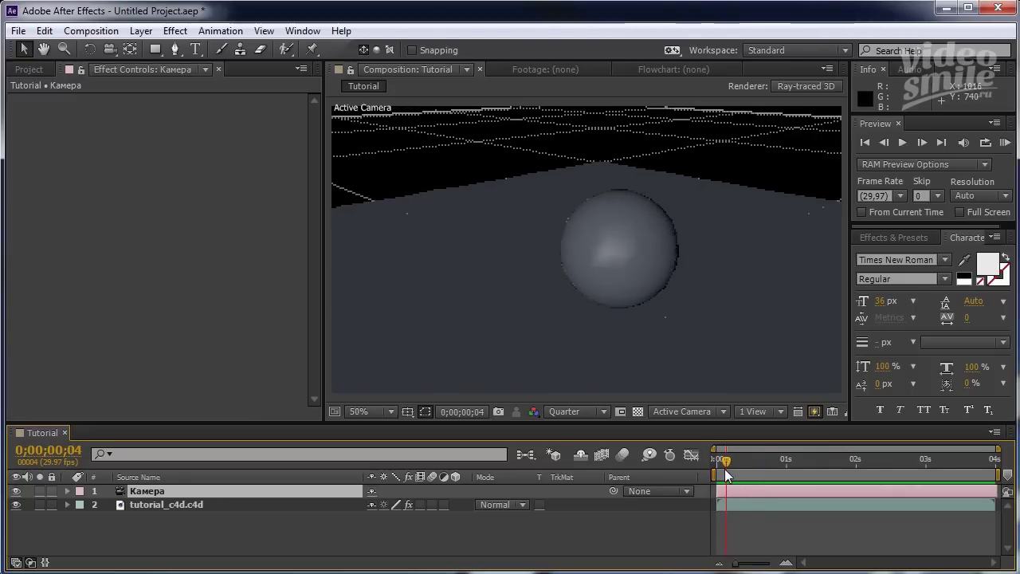
{"action": "mouse_move", "coordinate": [725, 472]}
{"action": "left_mouse_down"}
{"action": "mouse_move", "coordinate": [983, 476]}
{"action": "mouse_move", "coordinate": [945, 488]}
{"action": "mouse_move", "coordinate": [770, 469]}
{"action": "mouse_move", "coordinate": [952, 464]}
{"action": "mouse_move", "coordinate": [740, 471]}
{"action": "mouse_move", "coordinate": [939, 473]}
{"action": "mouse_move", "coordinate": [790, 452]}
{"action": "left_mouse_up"}
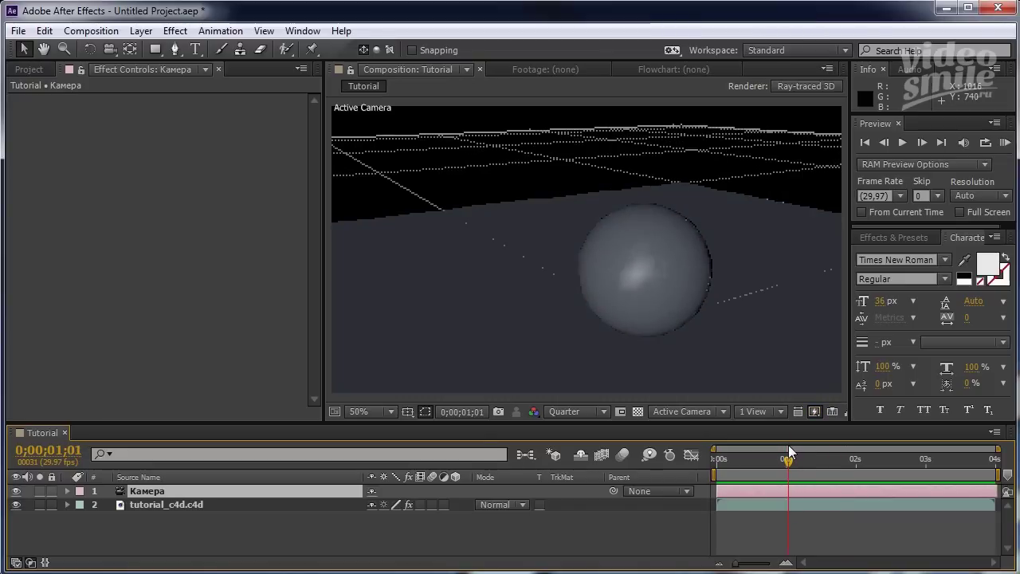
Create a new dark gray solid and apply Trapcode Particular to it.
{"action": "left_click", "coordinate": [144, 32]}
{"action": "mouse_move", "coordinate": [154, 49]}
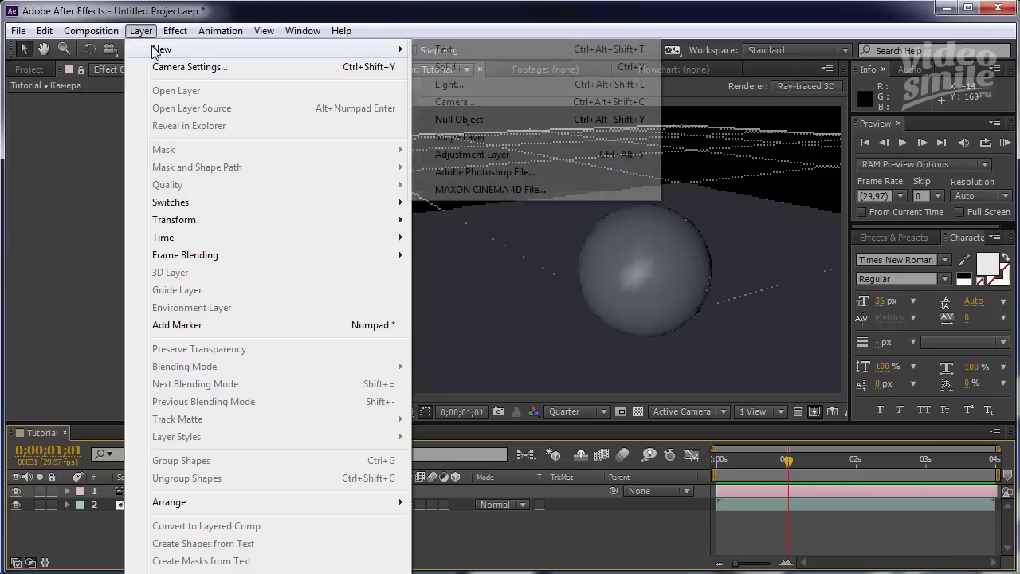
{"action": "left_click", "coordinate": [446, 67]}
{"action": "left_click", "coordinate": [829, 554]}
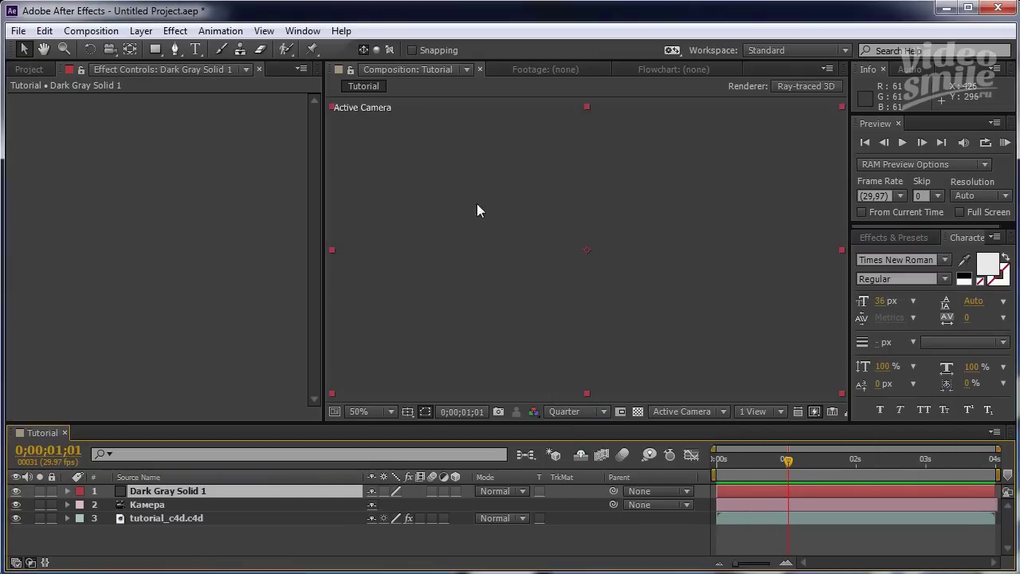
{"action": "left_click", "coordinate": [175, 31]}
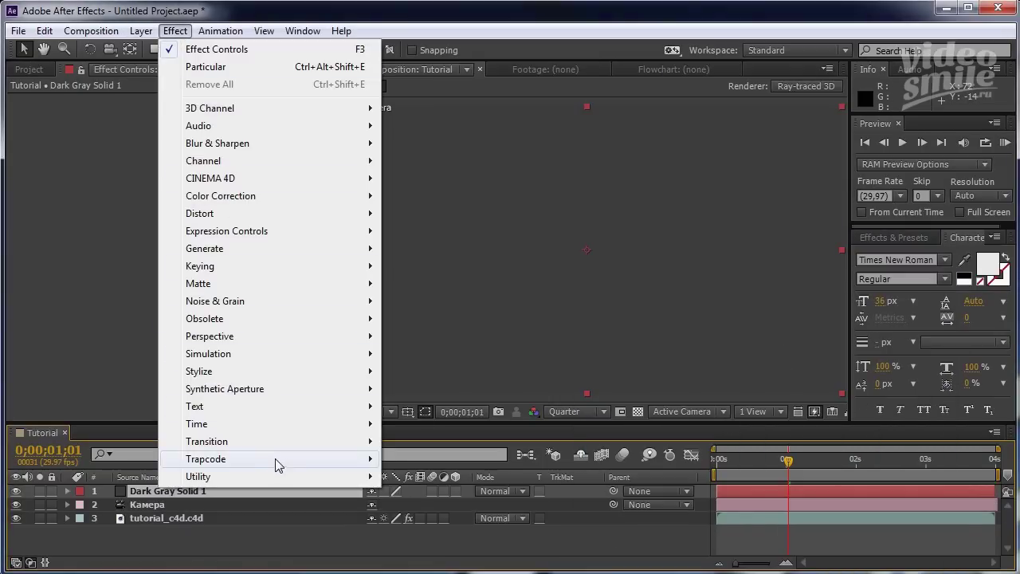
{"action": "mouse_move", "coordinate": [279, 464]}
{"action": "left_click", "coordinate": [437, 547]}
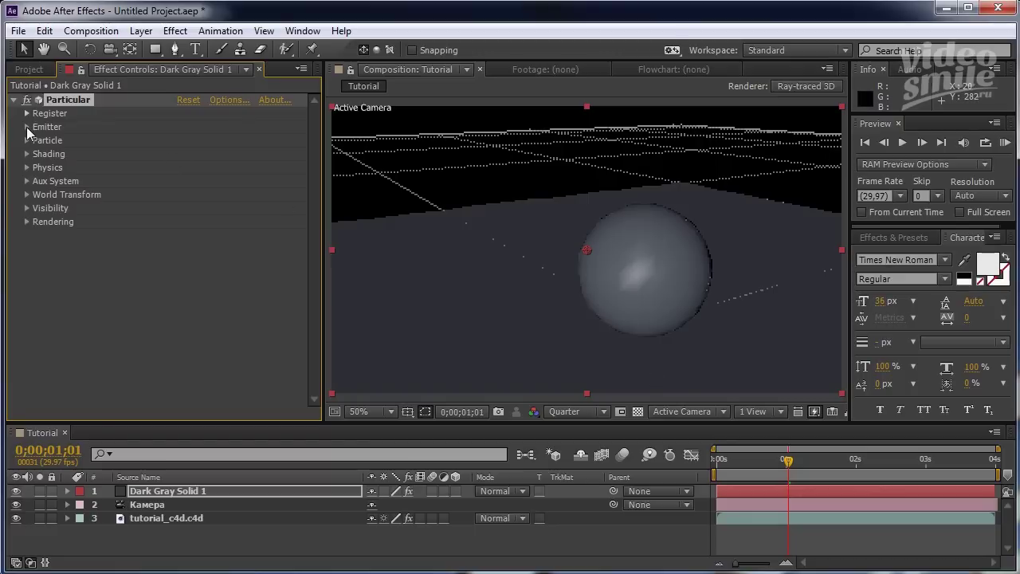
Set Particular to 1000 particles/sec with a Box emitter and Pre Run 54.
{"action": "left_click", "coordinate": [28, 127]}
{"action": "left_click", "coordinate": [196, 128]}
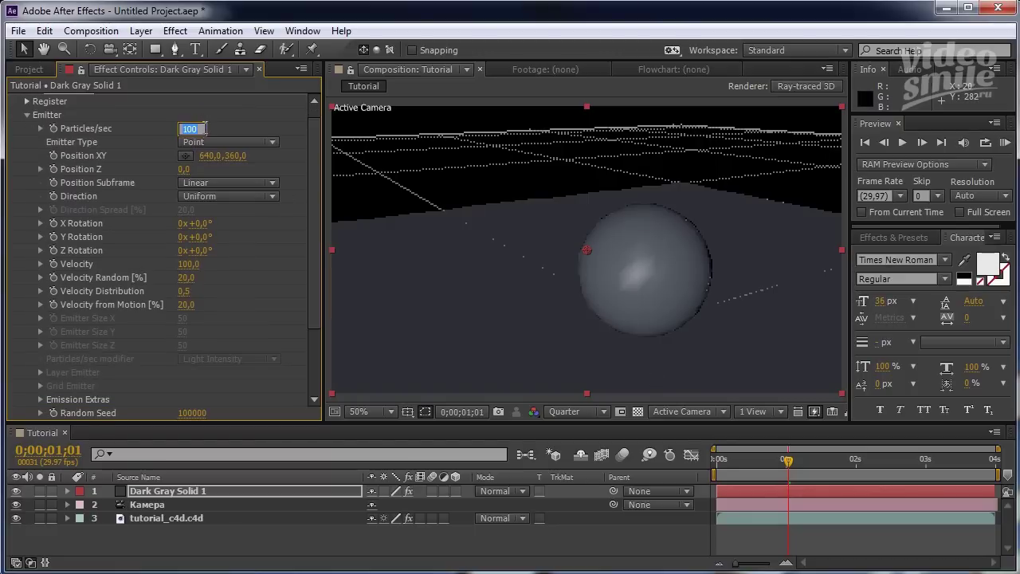
{"action": "left_click", "coordinate": [205, 128]}
{"action": "type", "text": "0"}
{"action": "key", "text": "Return"}
{"action": "left_click", "coordinate": [208, 143]}
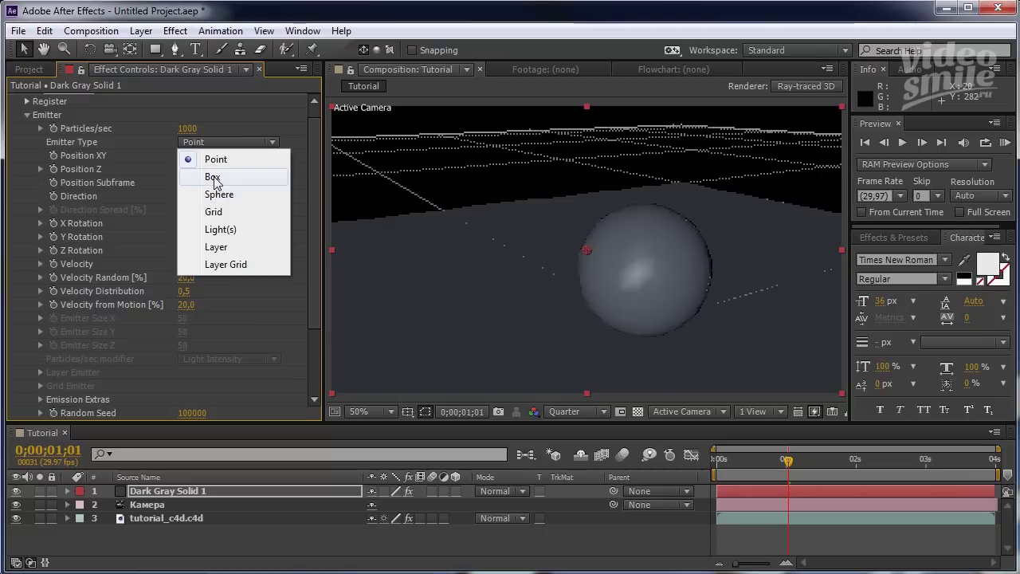
{"action": "left_click", "coordinate": [214, 175]}
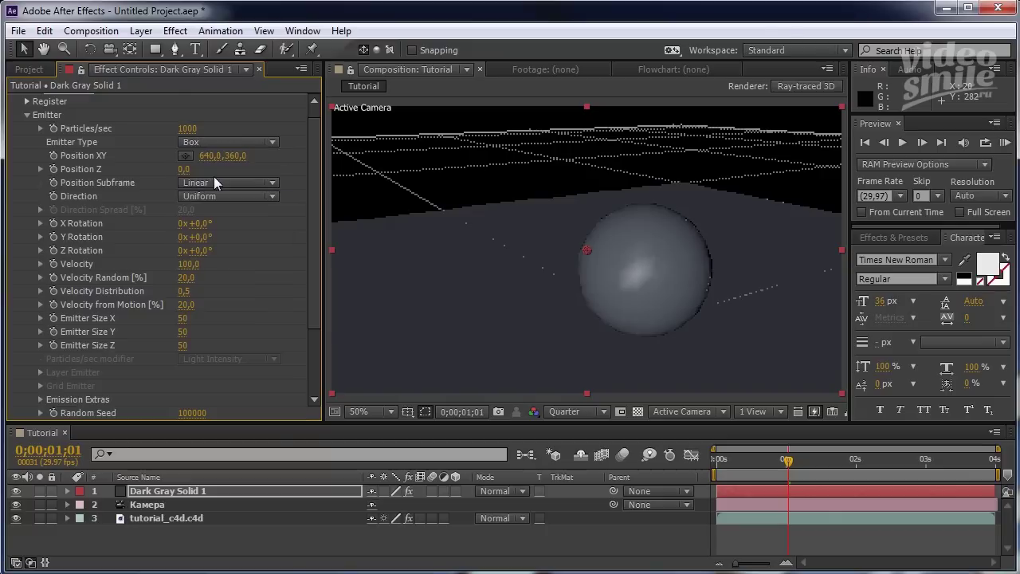
{"action": "left_click", "coordinate": [40, 399]}
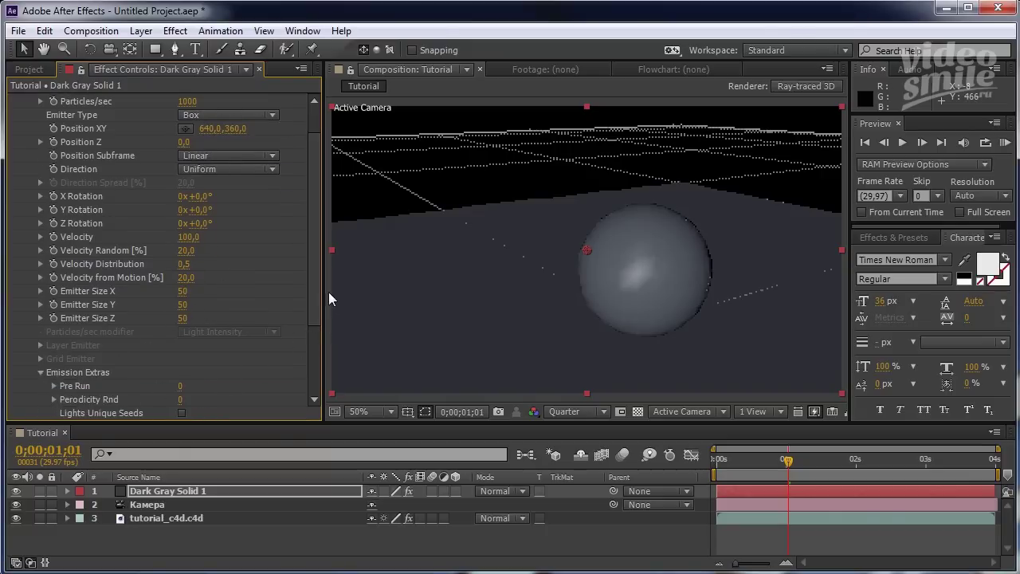
{"action": "left_click_drag", "start_coordinate": [182, 386], "coordinate": [221, 382]}
Set the emitter size X, Y and Z each to 5000.
{"action": "left_click", "coordinate": [182, 292]}
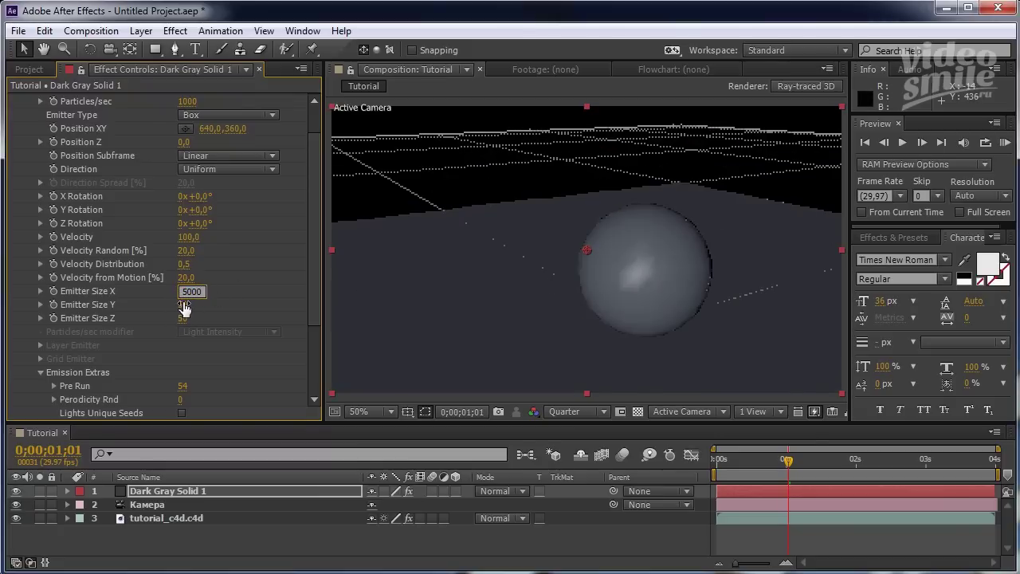
{"action": "key", "text": "Return"}
{"action": "left_click", "coordinate": [188, 305]}
{"action": "type", "text": "5000"}
{"action": "key", "text": "Return"}
{"action": "left_click", "coordinate": [186, 318]}
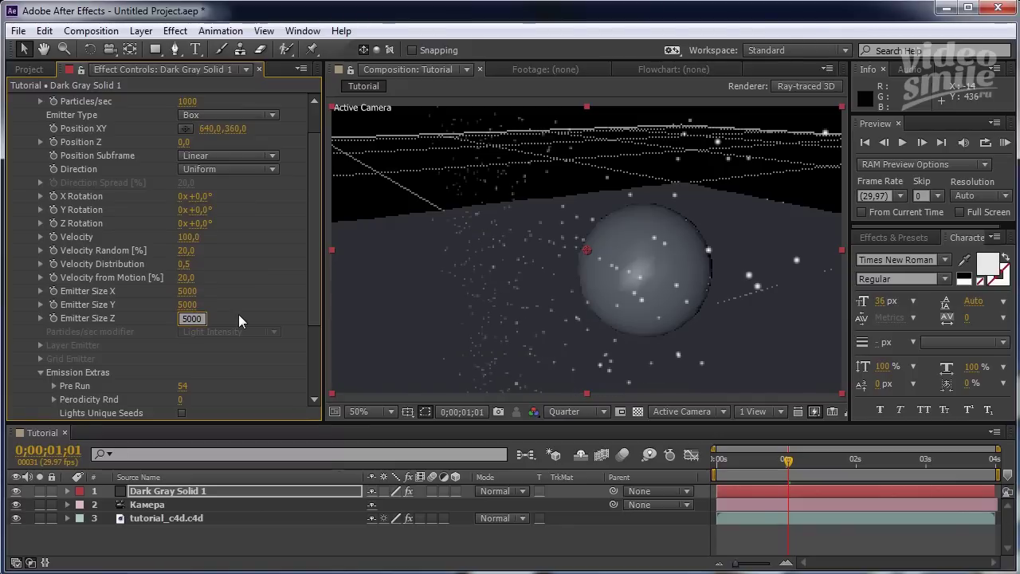
{"action": "key", "text": "Return"}
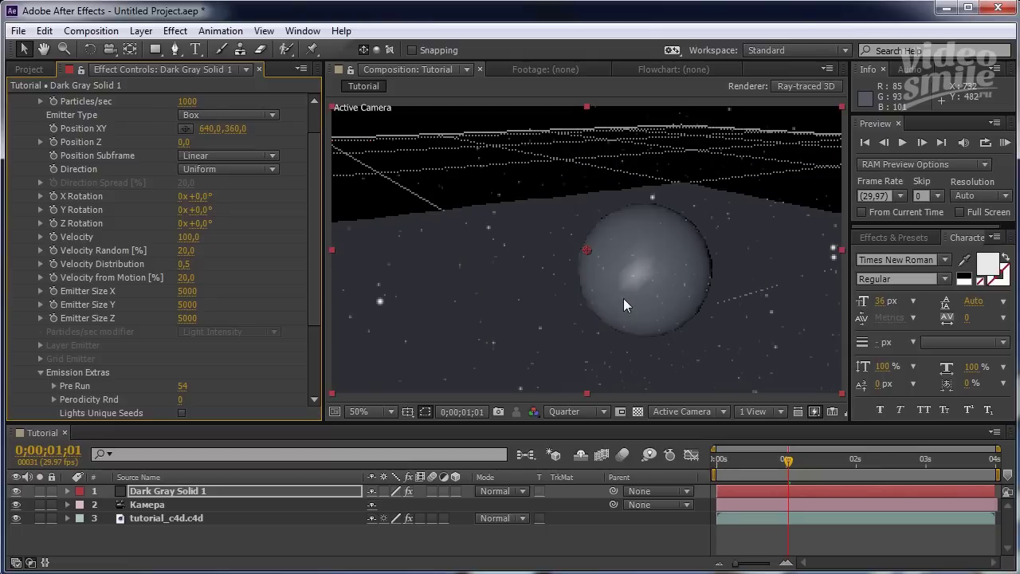
Preview the star particle animation from 0;00;00;15, stop at 0;00;01;23 and scroll the Effect Controls.
{"action": "mouse_move", "coordinate": [787, 461]}
{"action": "left_mouse_down"}
{"action": "mouse_move", "coordinate": [732, 462]}
{"action": "mouse_move", "coordinate": [765, 463]}
{"action": "left_mouse_up"}
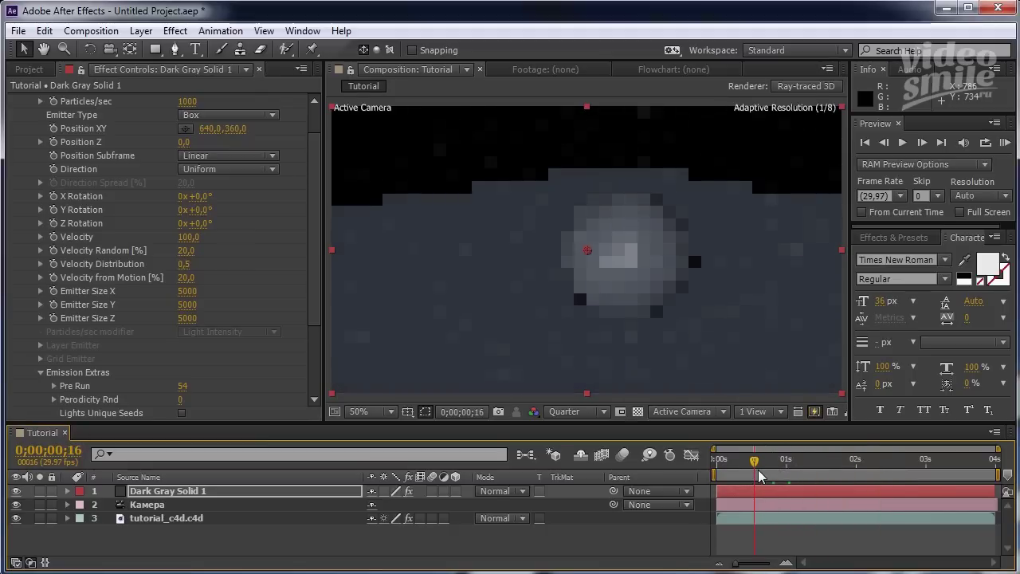
{"action": "left_click_drag", "start_coordinate": [766, 462], "coordinate": [752, 461]}
{"action": "key", "text": "space"}
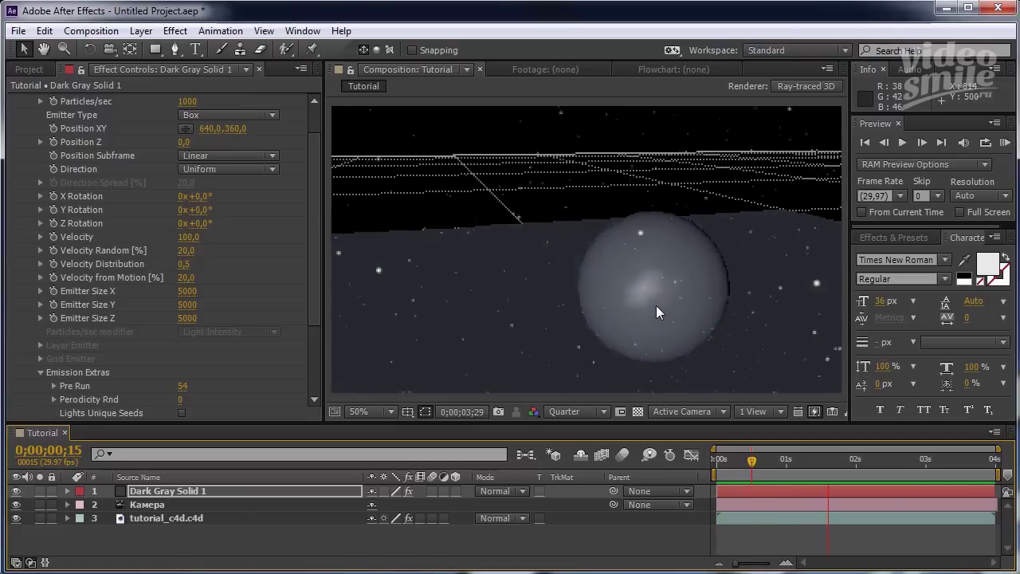
{"action": "mouse_move", "coordinate": [752, 462]}
{"action": "left_mouse_down"}
{"action": "mouse_move", "coordinate": [828, 463]}
{"action": "mouse_move", "coordinate": [859, 476]}
{"action": "left_mouse_up"}
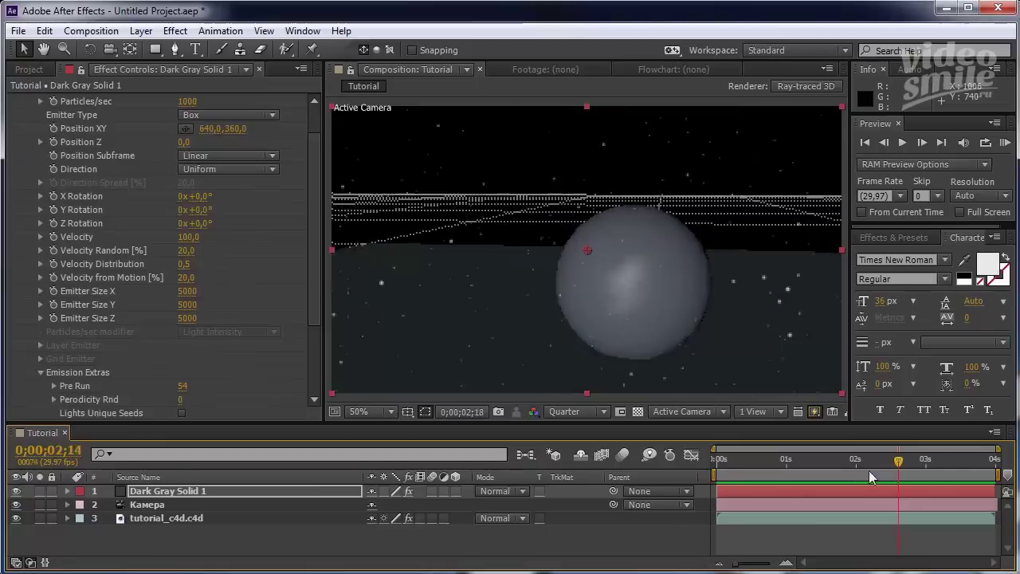
{"action": "left_click_drag", "start_coordinate": [859, 476], "coordinate": [837, 477]}
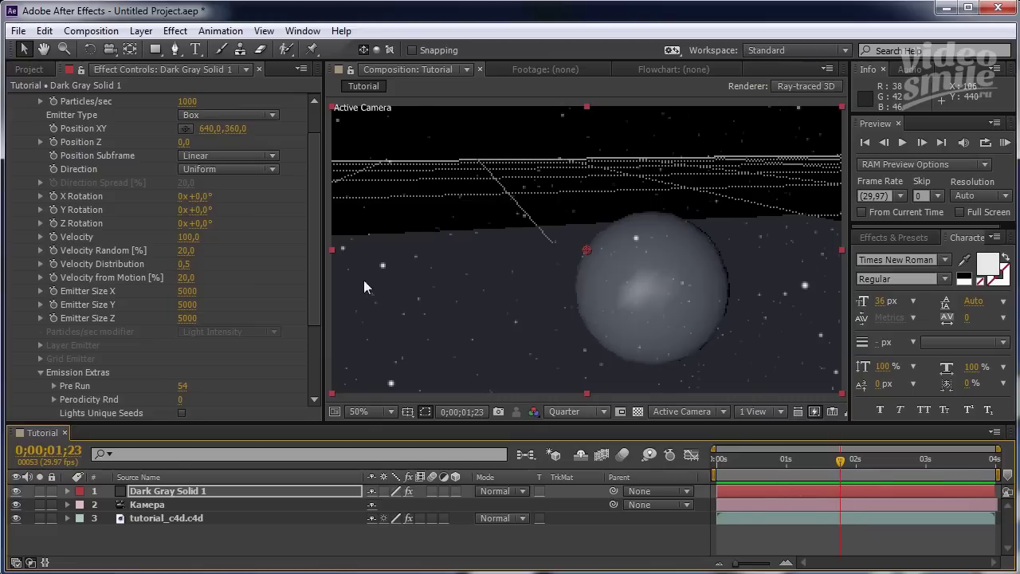
{"action": "left_click_drag", "start_coordinate": [317, 271], "coordinate": [308, 348]}
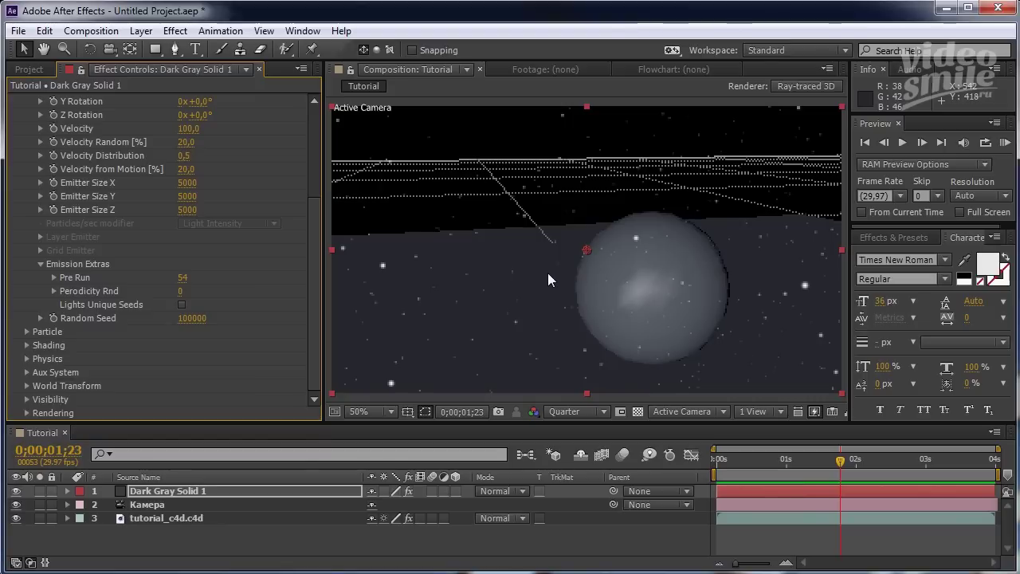
{"action": "left_click_drag", "start_coordinate": [314, 264], "coordinate": [311, 170]}
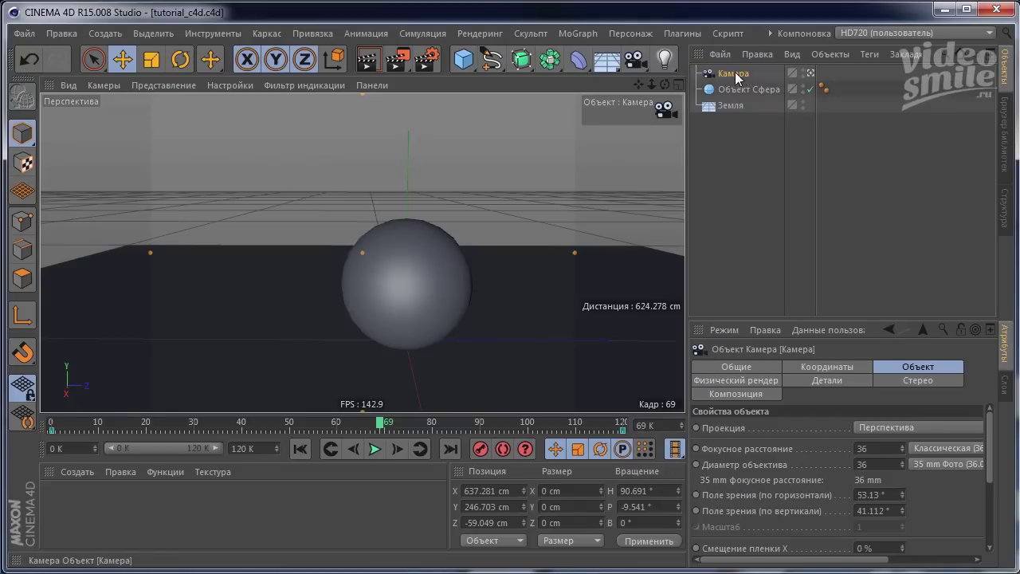
Add a light in Cinema 4D and position it above and beside the sphere.
{"action": "left_click_drag", "start_coordinate": [665, 59], "coordinate": [712, 82]}
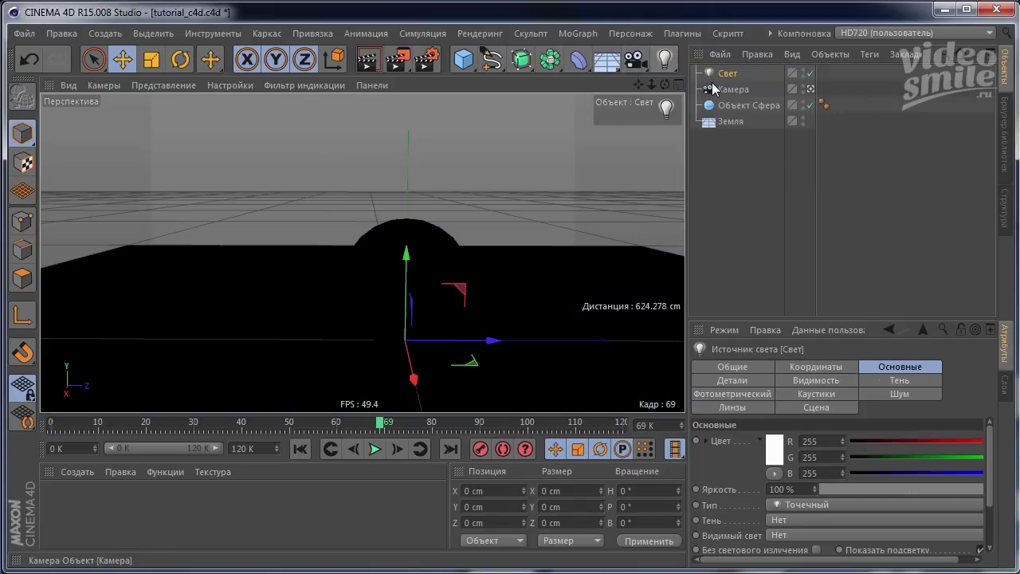
{"action": "left_click_drag", "start_coordinate": [406, 254], "coordinate": [410, 130]}
{"action": "left_click_drag", "start_coordinate": [487, 131], "coordinate": [337, 132]}
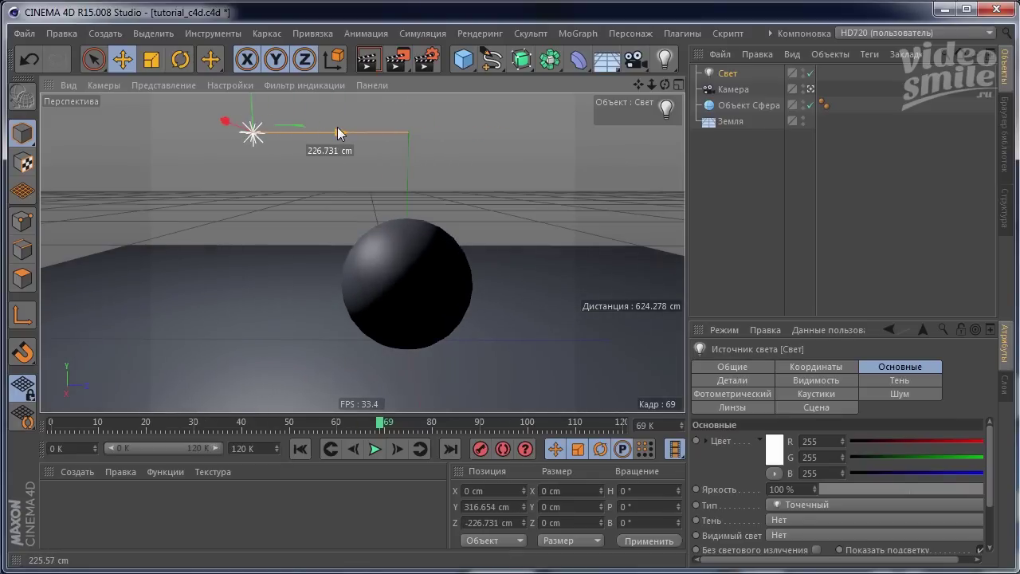
{"action": "left_click_drag", "start_coordinate": [225, 122], "coordinate": [196, 108]}
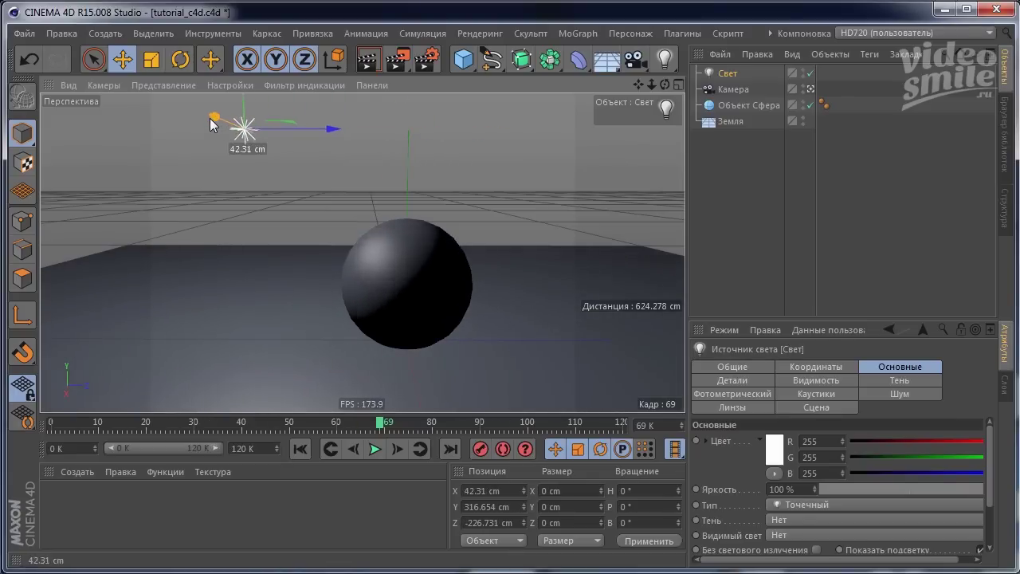
Set the light's shadow type to Мягкая (soft) and save the scene file.
{"action": "left_click", "coordinate": [785, 520]}
{"action": "left_click", "coordinate": [786, 535]}
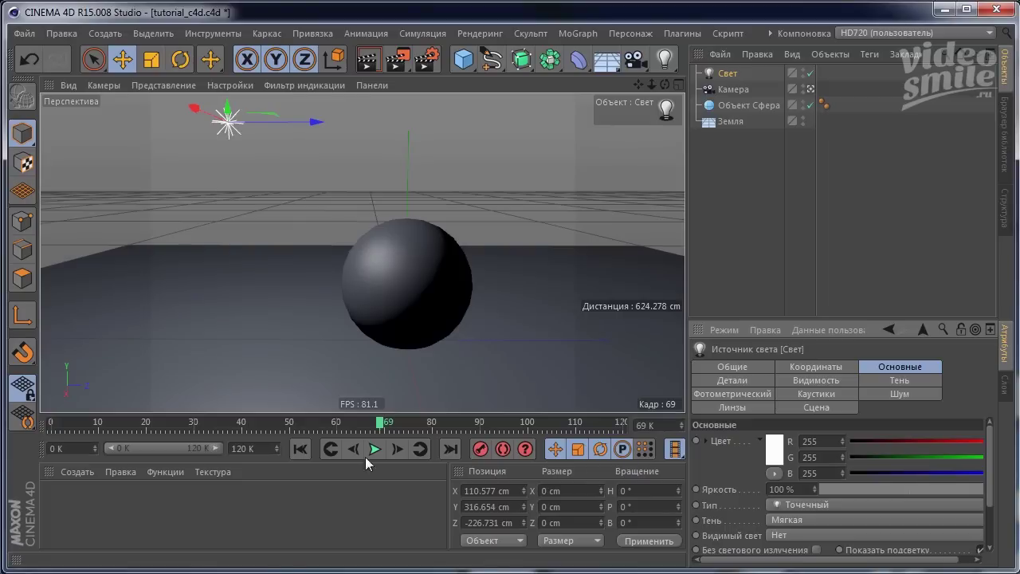
{"action": "left_click", "coordinate": [24, 34]}
{"action": "left_click", "coordinate": [51, 161]}
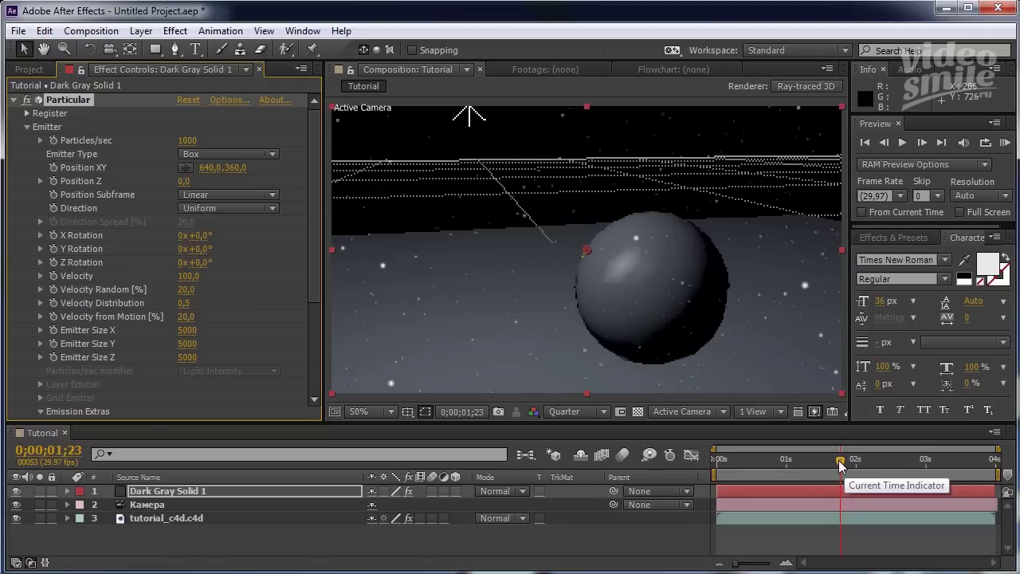
Switch the tutorial_c4d.c4d layer's Cineware renderer to Standard (Final) so the soft shadow renders.
{"action": "left_click_drag", "start_coordinate": [841, 465], "coordinate": [815, 464]}
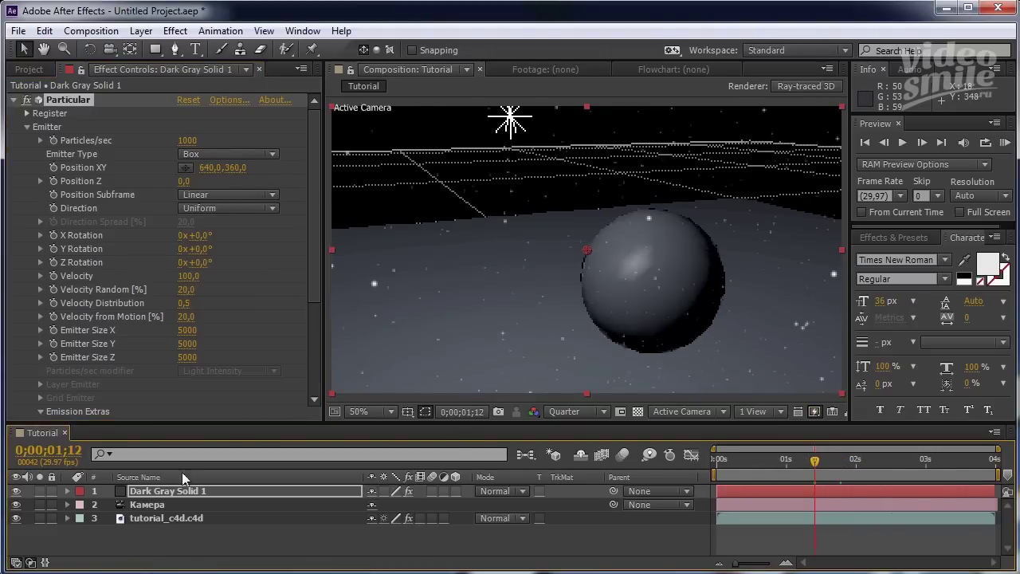
{"action": "left_click", "coordinate": [177, 519]}
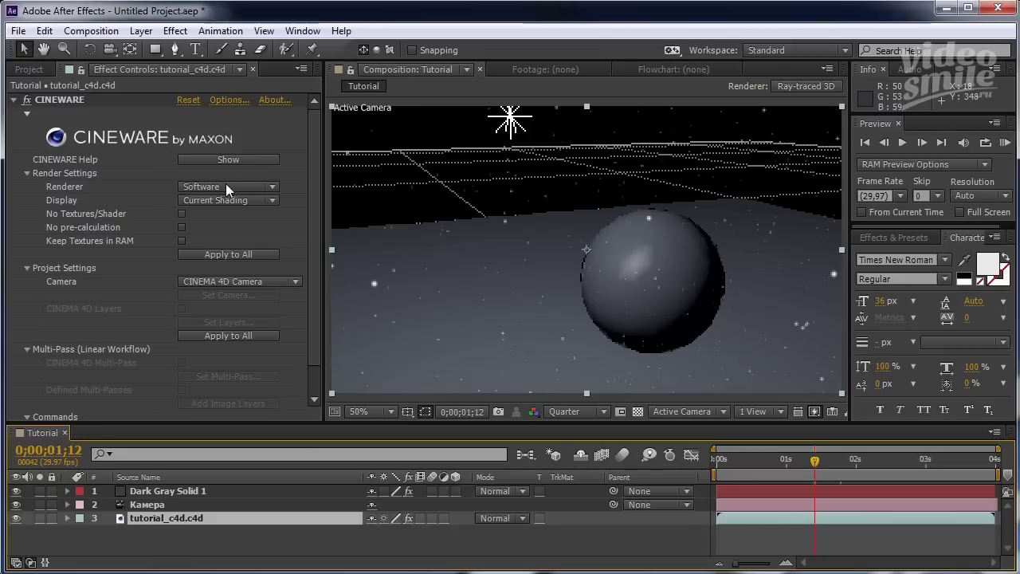
{"action": "left_click", "coordinate": [200, 188]}
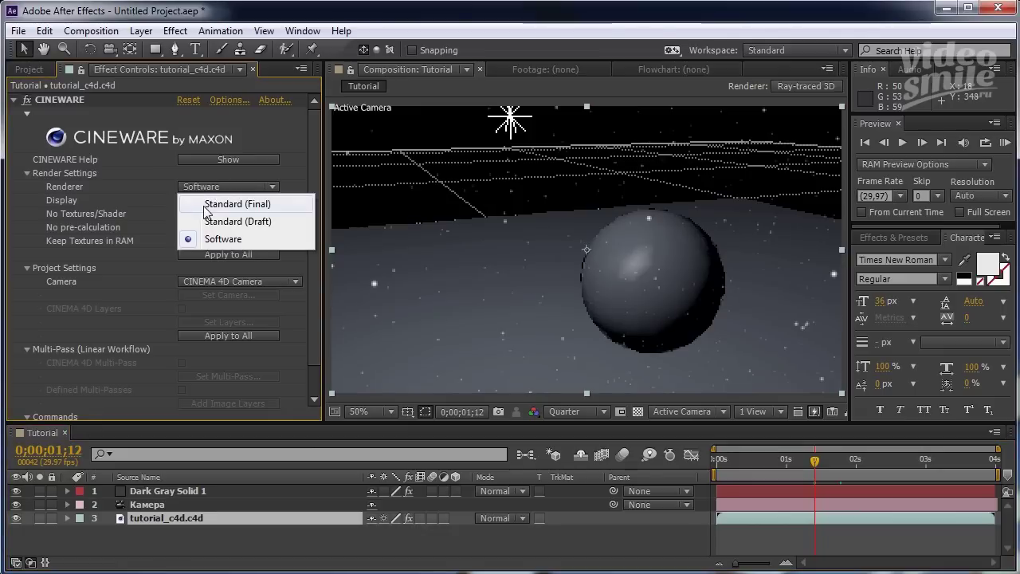
{"action": "left_click", "coordinate": [206, 205]}
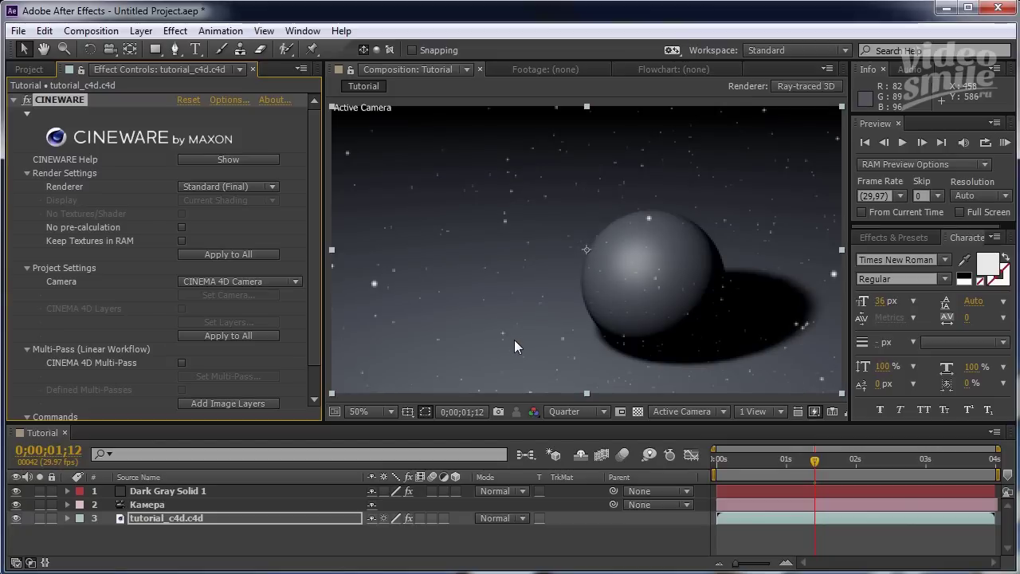
{"action": "left_click", "coordinate": [284, 534]}
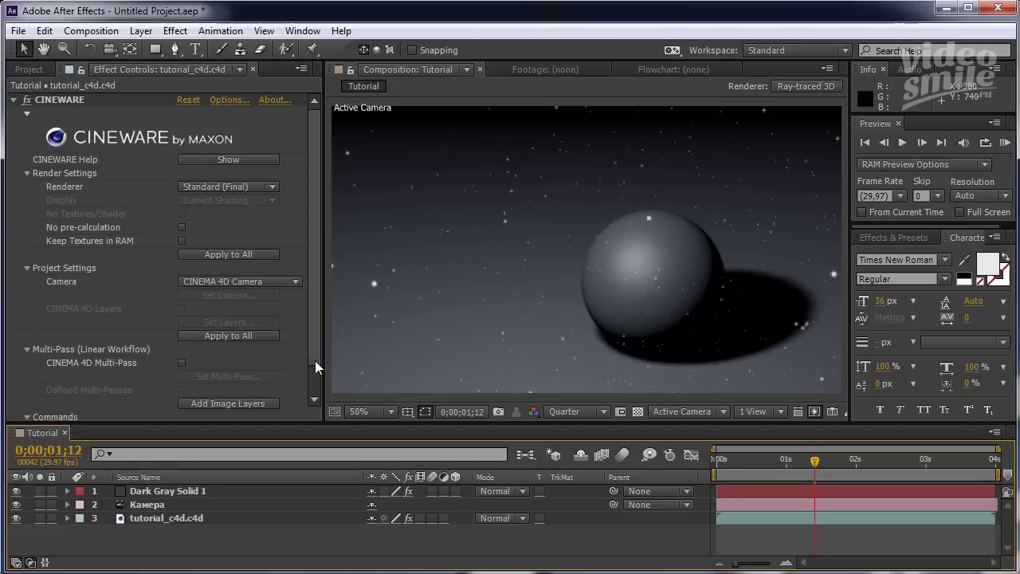
Add a new adjustment layer to the comp, cancelling an accidental Photoshop file layer.
{"action": "left_click", "coordinate": [169, 32]}
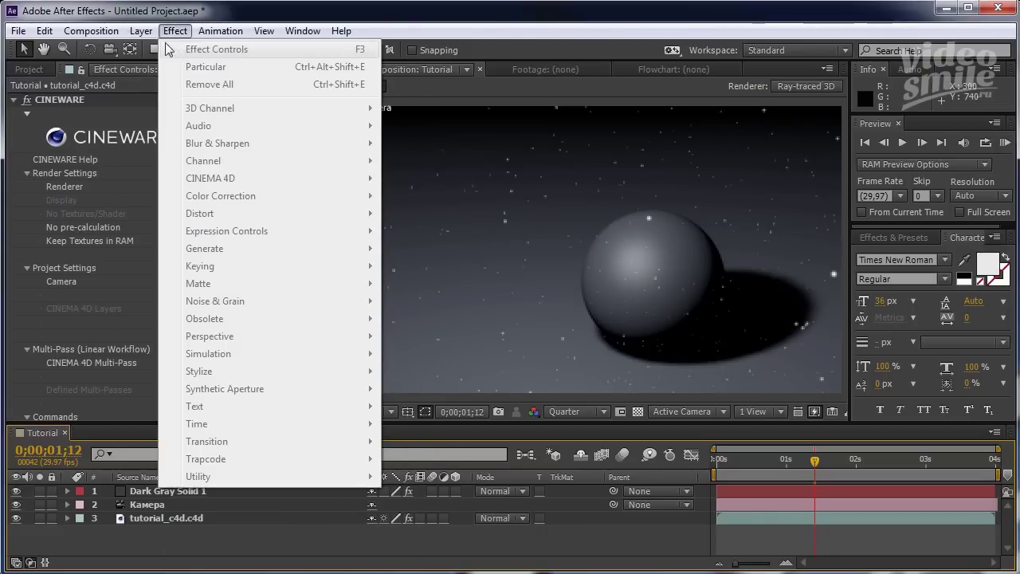
{"action": "mouse_move", "coordinate": [140, 32]}
{"action": "mouse_move", "coordinate": [240, 50]}
{"action": "left_click", "coordinate": [445, 181]}
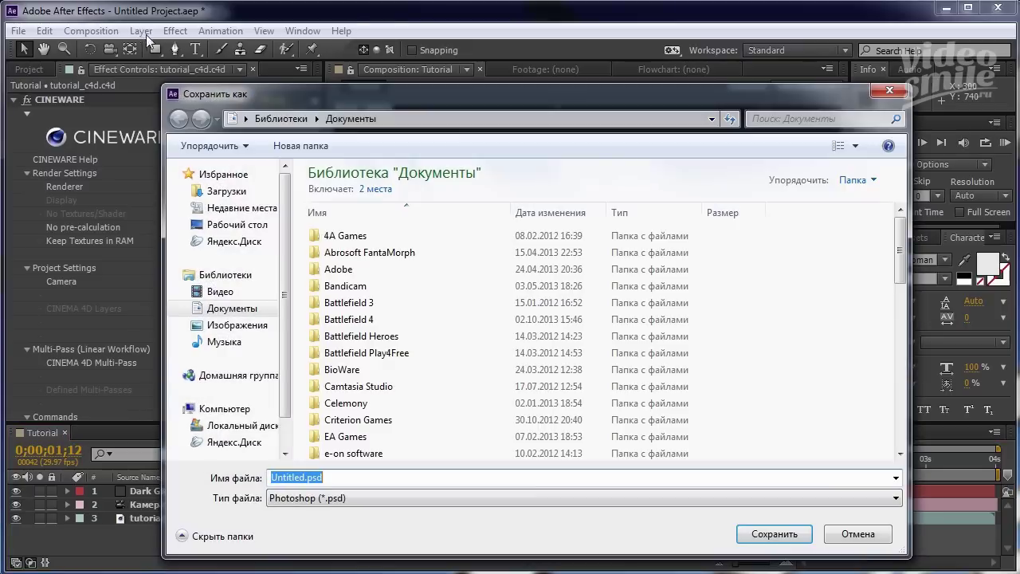
{"action": "left_click", "coordinate": [861, 541]}
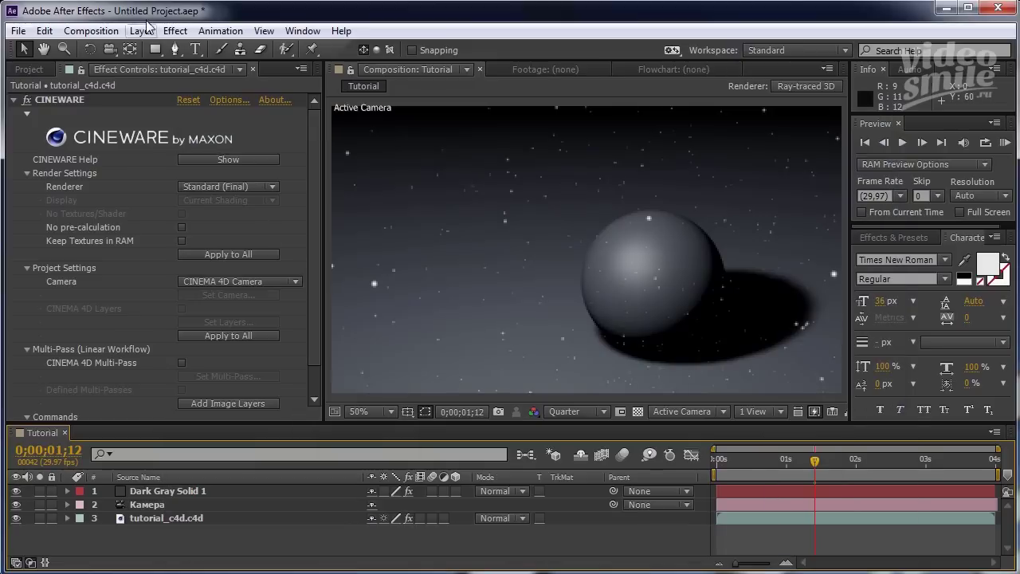
{"action": "left_click", "coordinate": [141, 31]}
{"action": "mouse_move", "coordinate": [185, 51]}
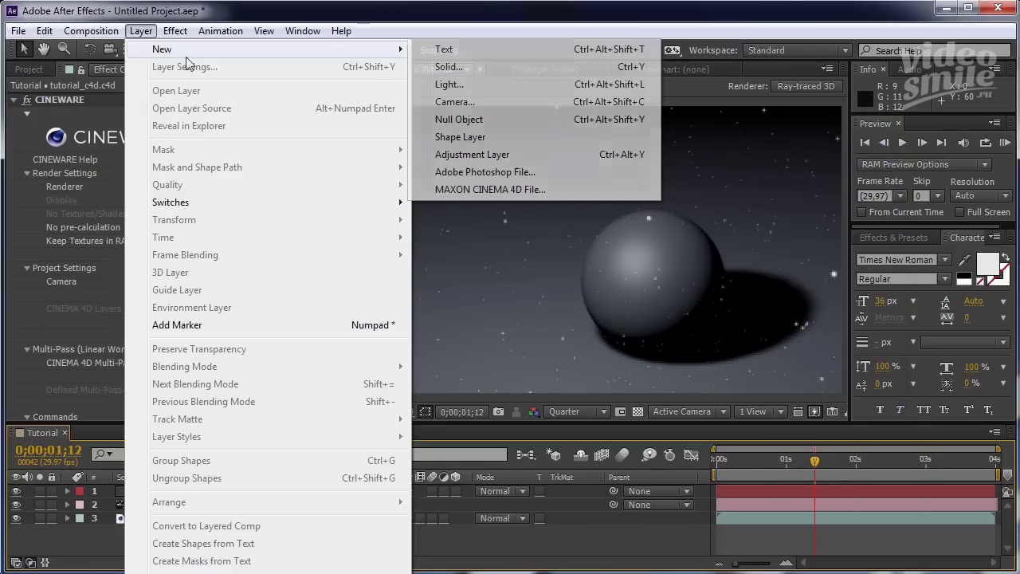
{"action": "left_click", "coordinate": [481, 153]}
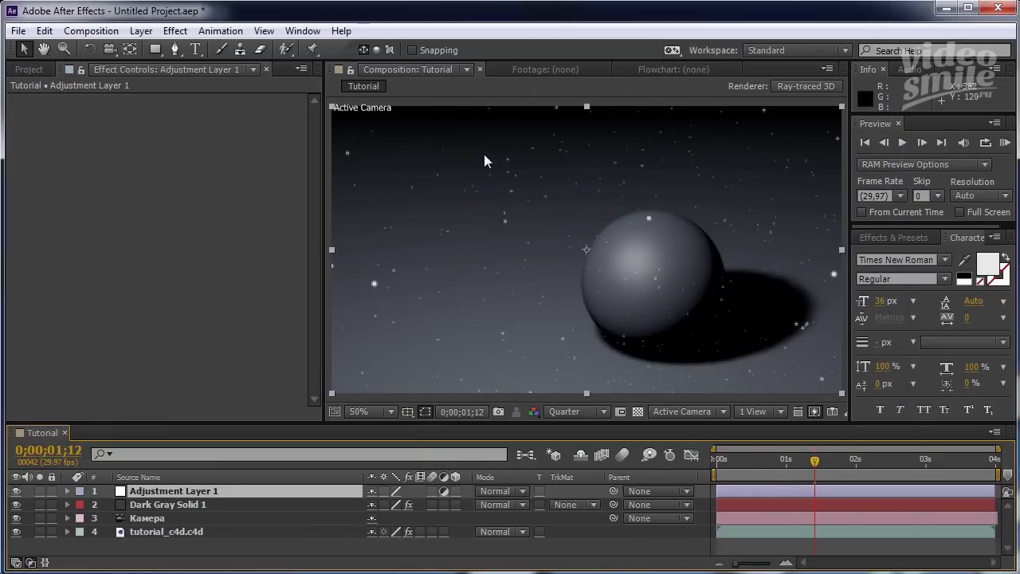
Apply Color Correction > Curves to the adjustment layer and bend the RGB curve to darken the scene.
{"action": "left_click", "coordinate": [173, 29]}
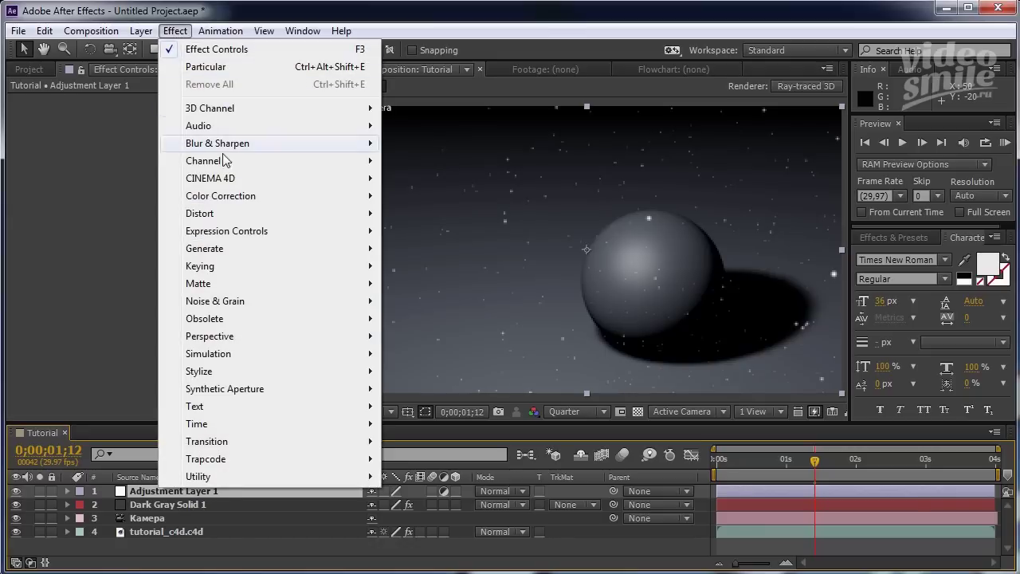
{"action": "mouse_move", "coordinate": [252, 200]}
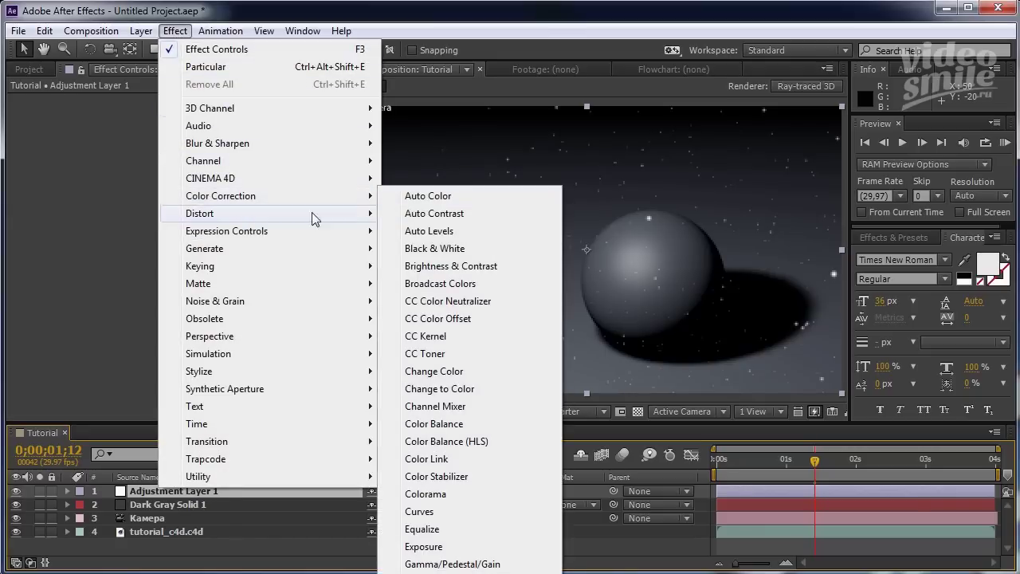
{"action": "left_click", "coordinate": [440, 512]}
{"action": "mouse_move", "coordinate": [93, 231]}
{"action": "left_mouse_down"}
{"action": "mouse_move", "coordinate": [97, 238]}
{"action": "mouse_move", "coordinate": [128, 197]}
{"action": "left_mouse_up"}
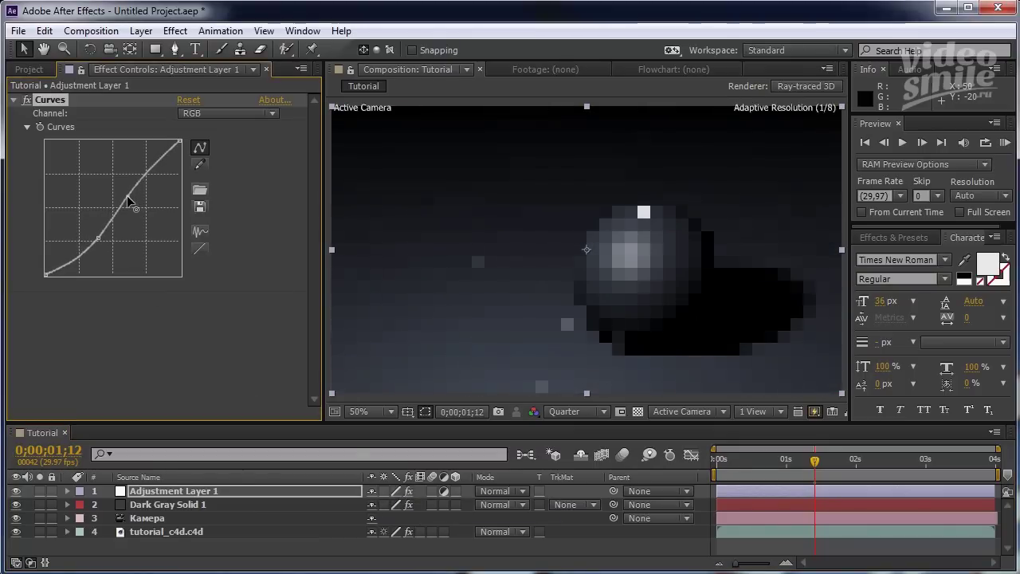
Switch Curves to the Blue channel and reshape its curve for a bluish tint.
{"action": "left_click", "coordinate": [227, 114]}
{"action": "left_click", "coordinate": [206, 178]}
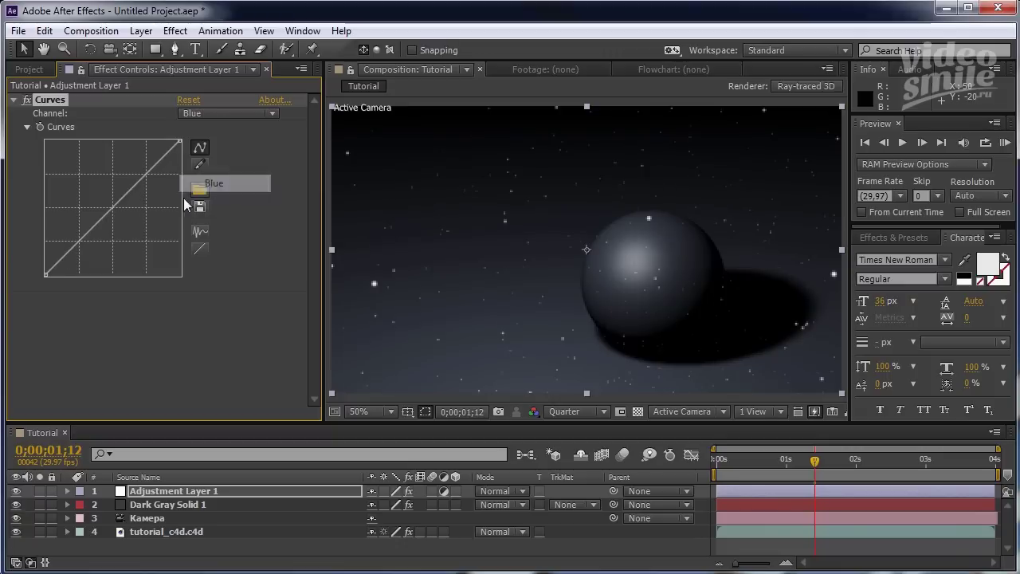
{"action": "left_click_drag", "start_coordinate": [117, 206], "coordinate": [107, 213]}
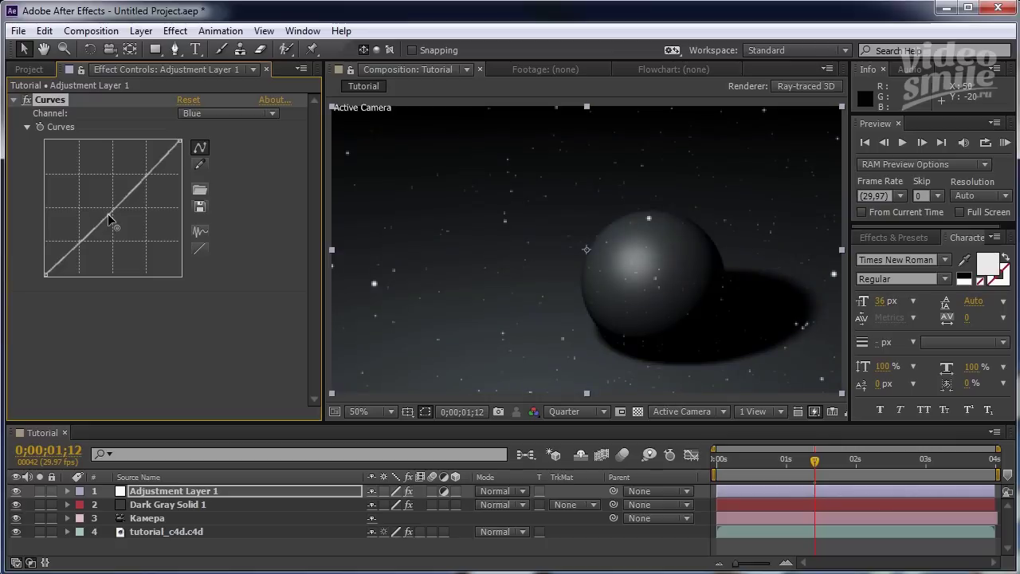
{"action": "left_click", "coordinate": [107, 214]}
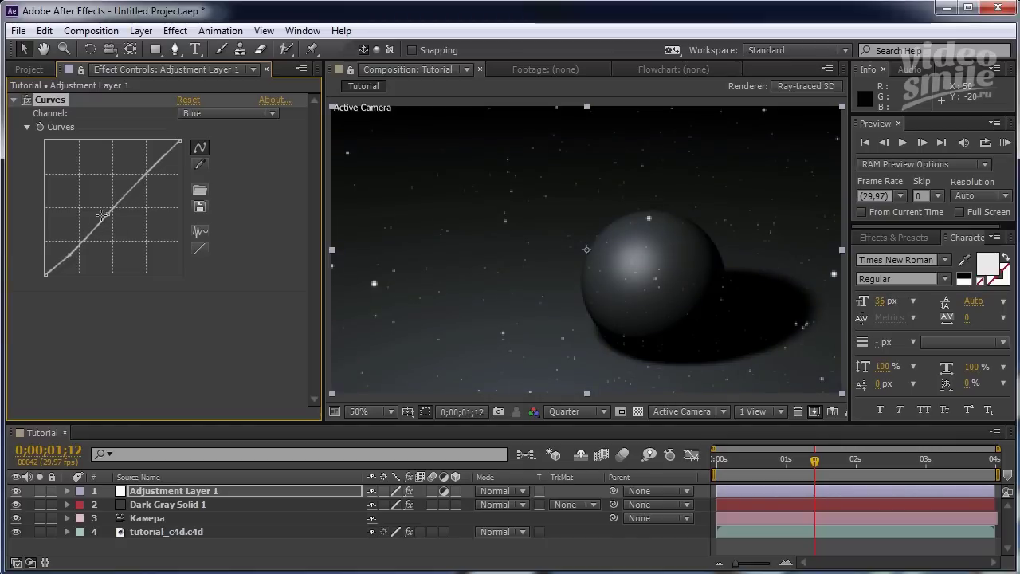
{"action": "left_click_drag", "start_coordinate": [70, 253], "coordinate": [66, 255]}
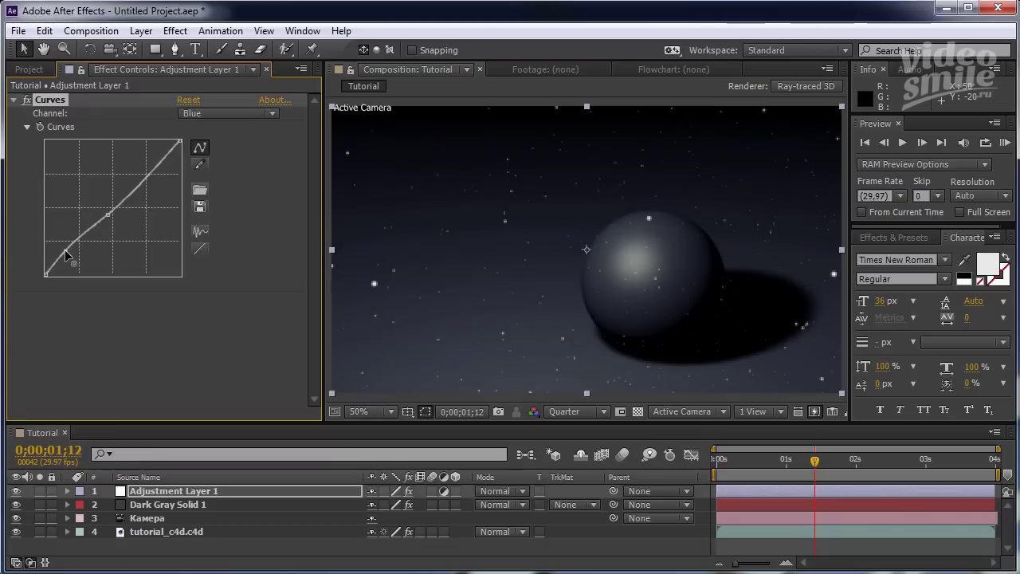
{"action": "left_click_drag", "start_coordinate": [66, 253], "coordinate": [67, 251]}
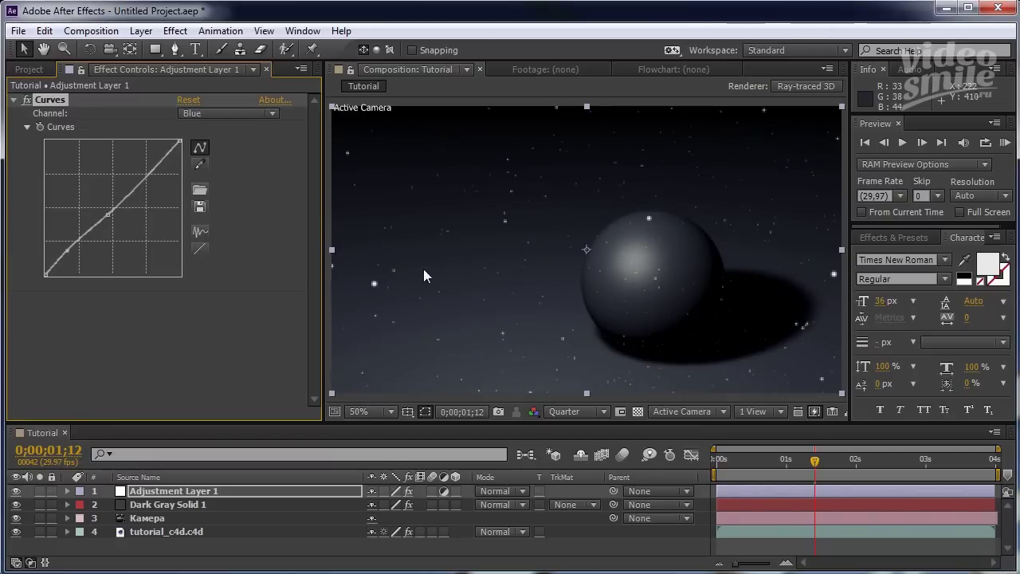
{"action": "scroll", "coordinate": [519, 279], "scroll_direction": "down", "scroll_amount": 1}
{"action": "scroll", "coordinate": [519, 279], "scroll_direction": "up", "scroll_amount": 1}
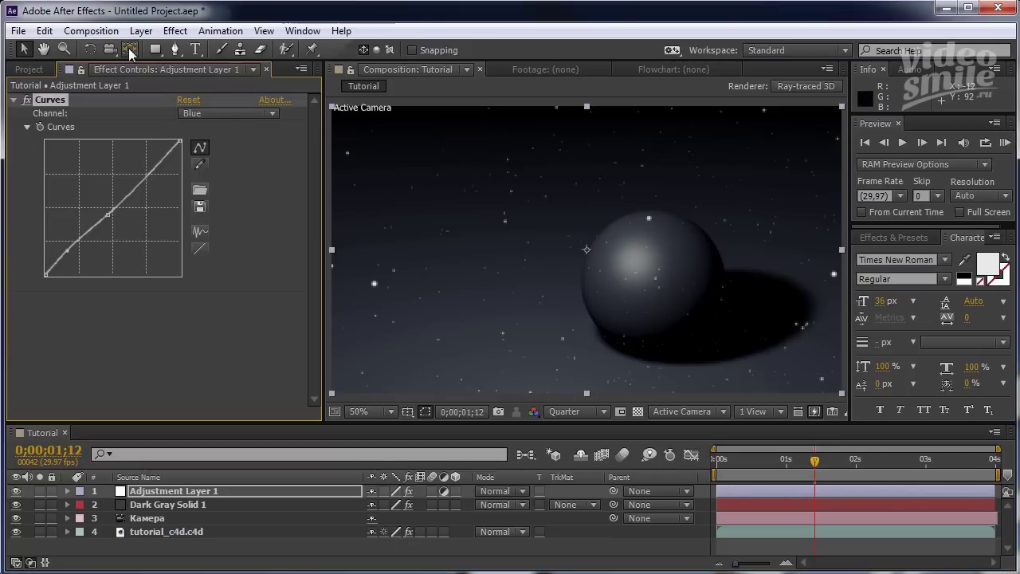
Glance through the Composition menu, then play a RAM preview of the graded comp.
{"action": "left_click", "coordinate": [91, 30]}
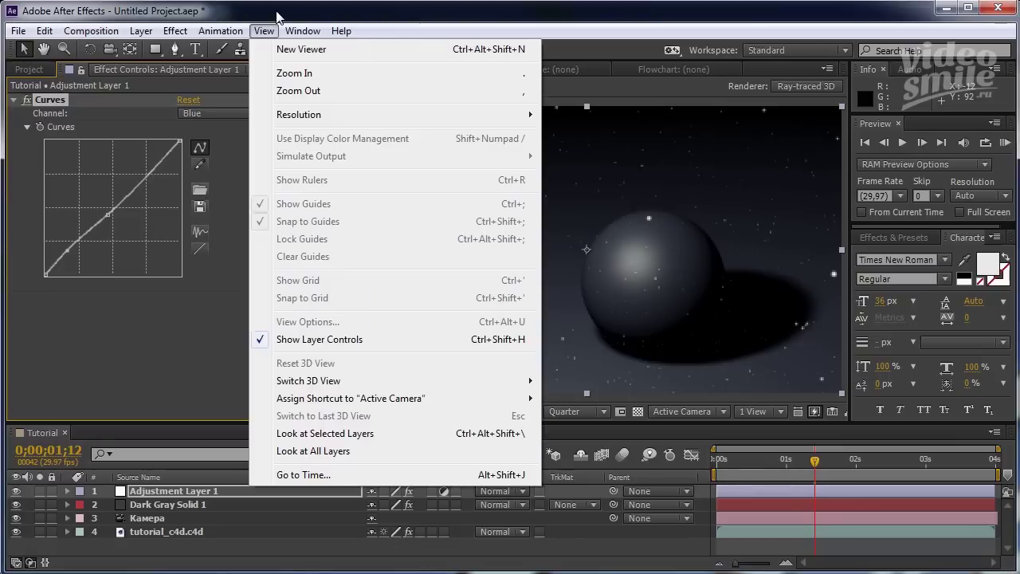
{"action": "left_click", "coordinate": [274, 26]}
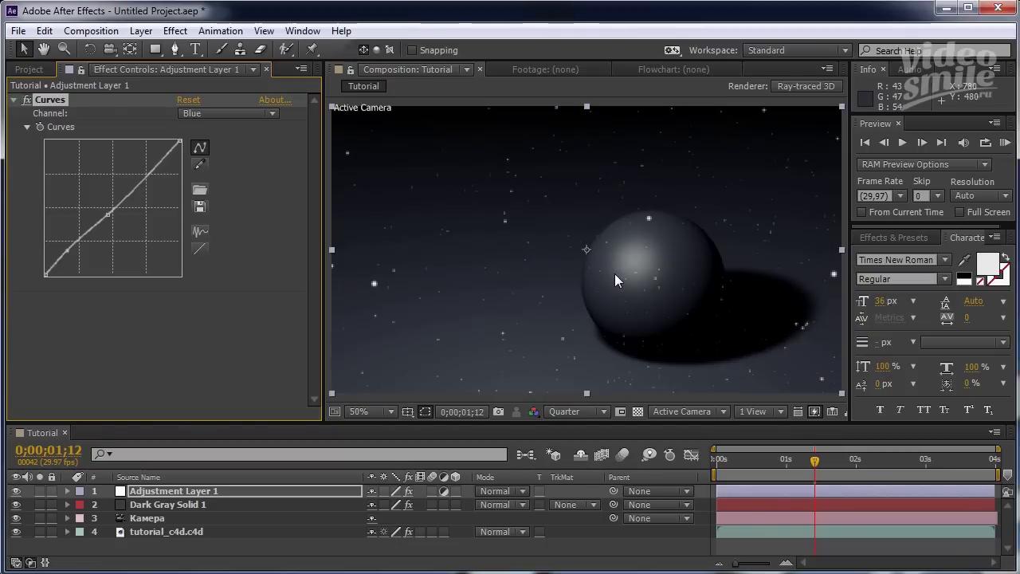
{"action": "key", "text": "KP_0"}
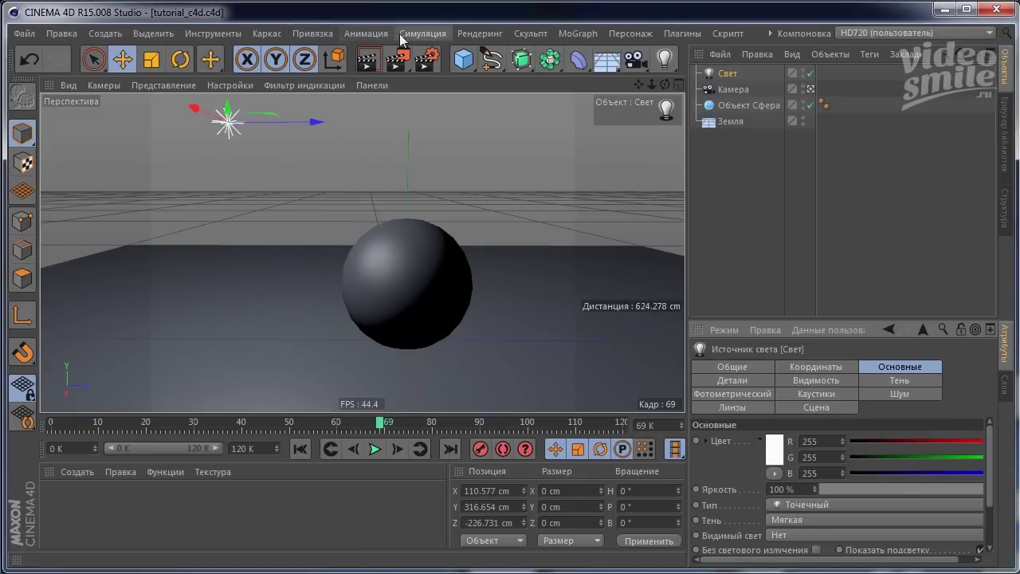
Try the Create Preview settings with a value of 80, then close them without rendering.
{"action": "left_click", "coordinate": [491, 35]}
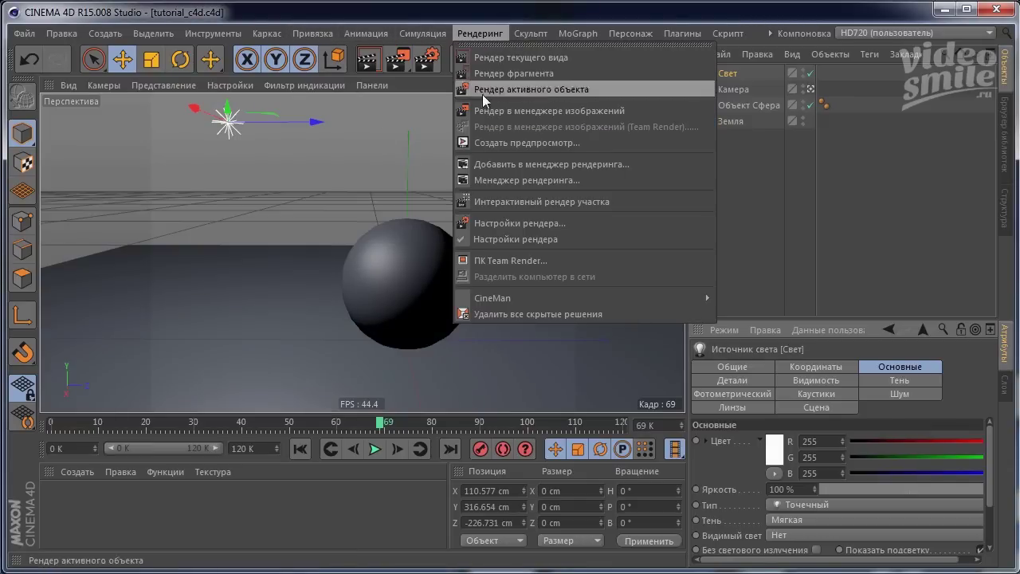
{"action": "left_click", "coordinate": [476, 143]}
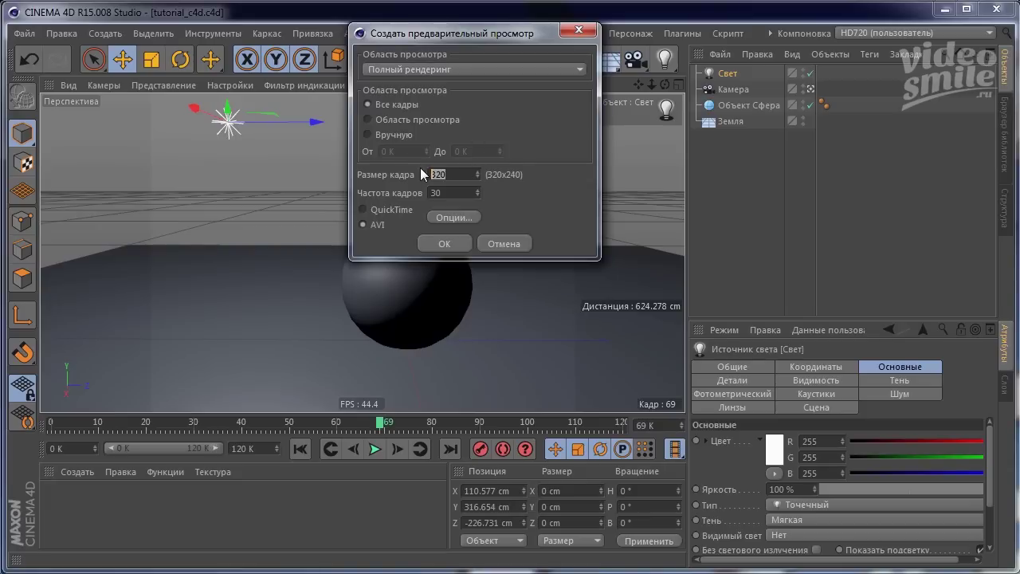
{"action": "type", "text": "80"}
{"action": "left_click", "coordinate": [580, 30]}
Set the render output size to 1280 × 600 in Render Settings.
{"action": "left_click", "coordinate": [430, 64]}
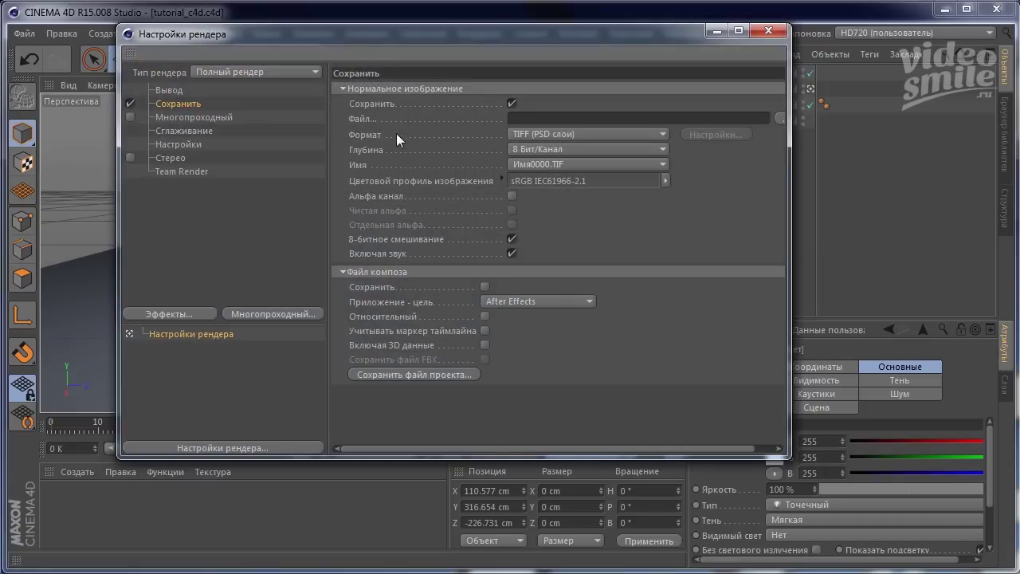
{"action": "left_click", "coordinate": [160, 89]}
{"action": "double_click", "coordinate": [478, 104]}
{"action": "type", "text": "1280"}
{"action": "key", "text": "Tab"}
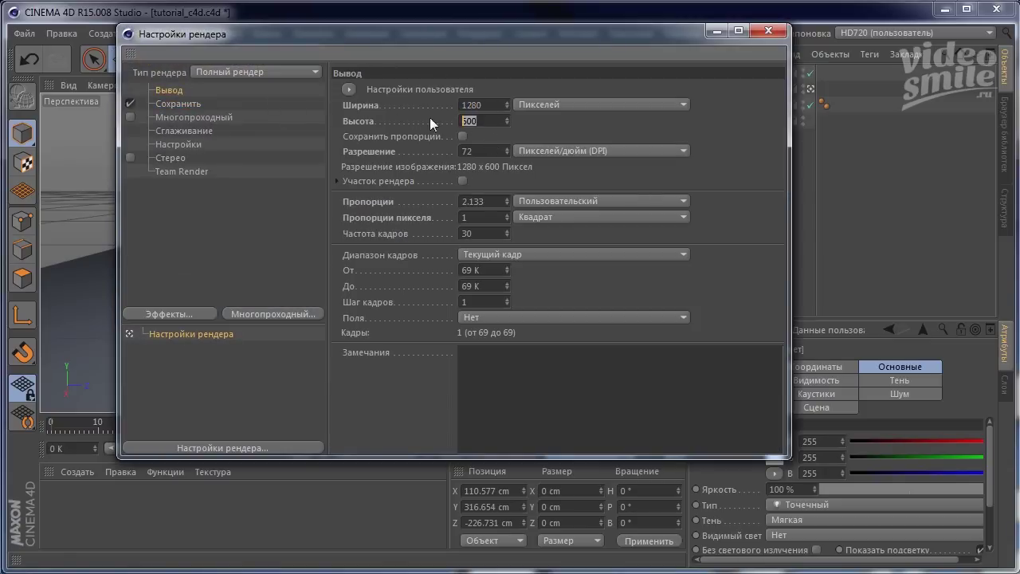
{"action": "left_click", "coordinate": [768, 30]}
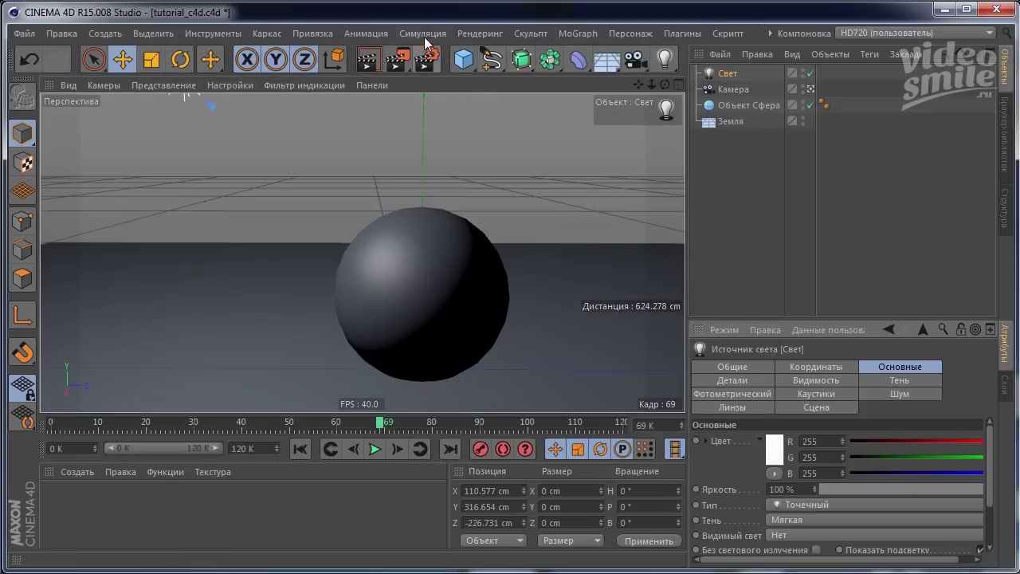
Set the Create Preview frame size to 1280/4 (320) at 24 fps.
{"action": "left_click", "coordinate": [480, 33]}
{"action": "left_click", "coordinate": [505, 137]}
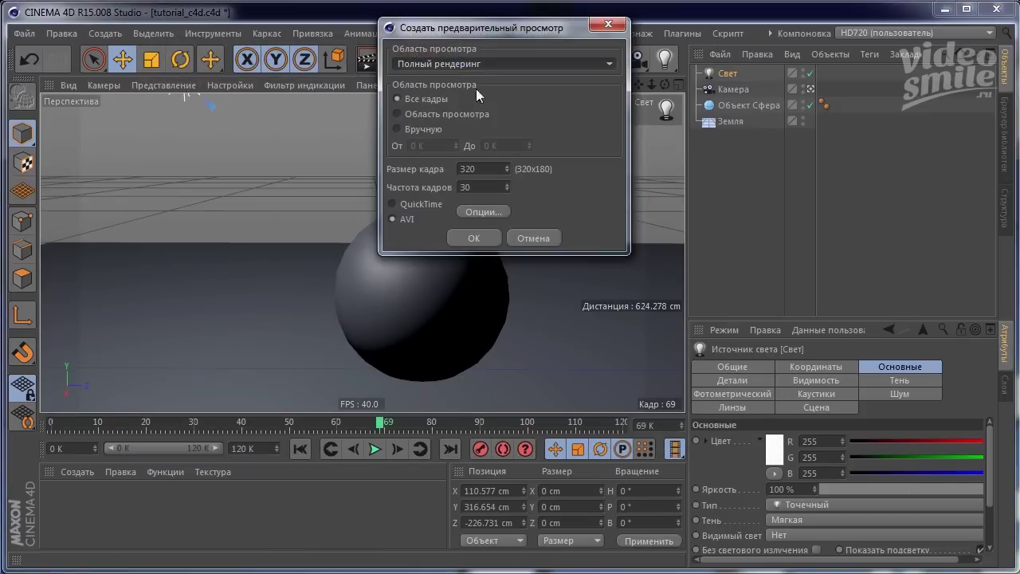
{"action": "left_click_drag", "start_coordinate": [467, 29], "coordinate": [481, 102]}
{"action": "double_click", "coordinate": [486, 242]}
{"action": "type", "text": "128"}
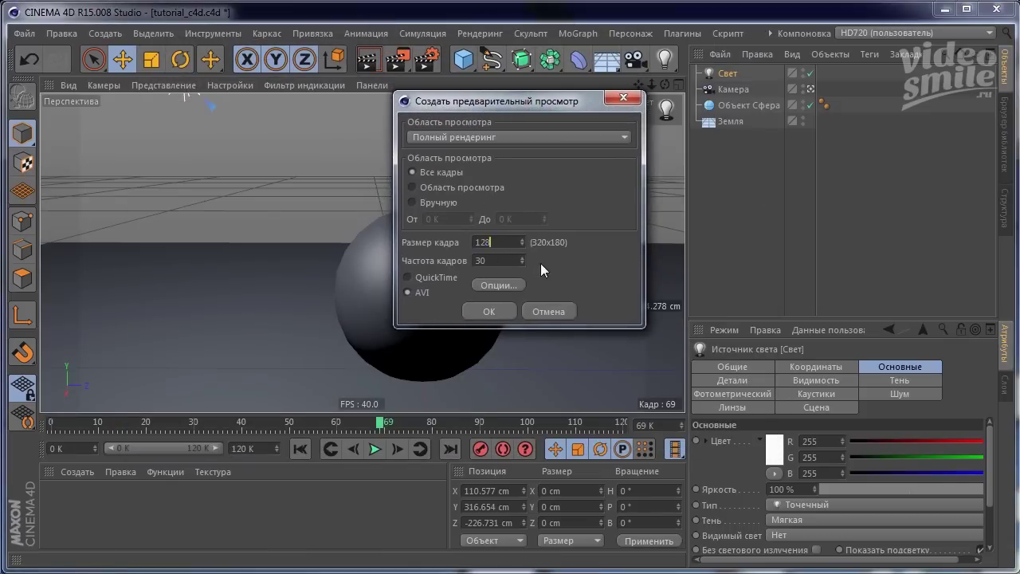
{"action": "type", "text": "0/4"}
{"action": "key", "text": "Return"}
{"action": "key", "text": "Tab"}
{"action": "left_click", "coordinate": [624, 97]}
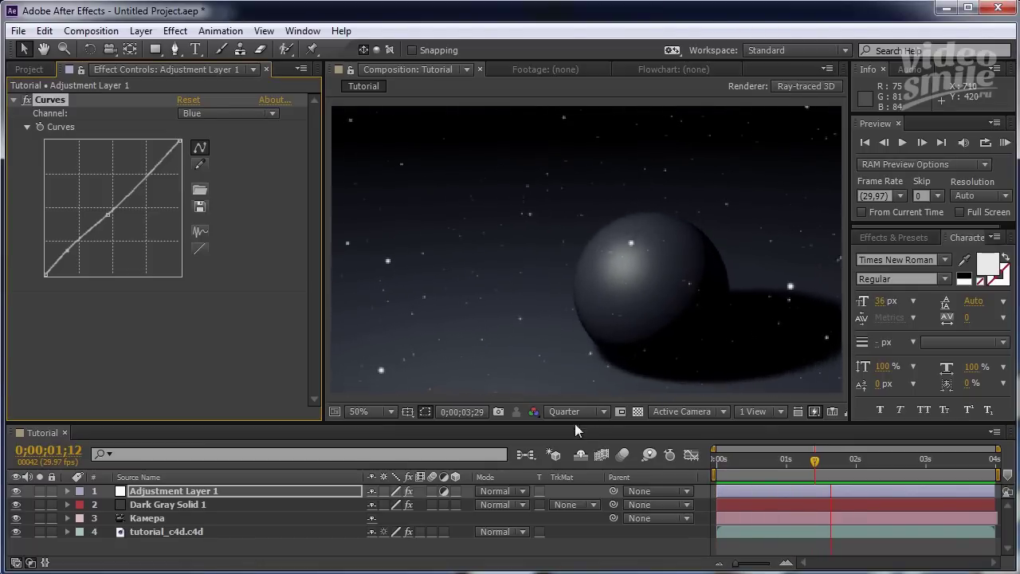
Stop the RAM preview and scrub the timeline twice to check the shadowed sphere among the stars.
{"action": "key", "text": "space"}
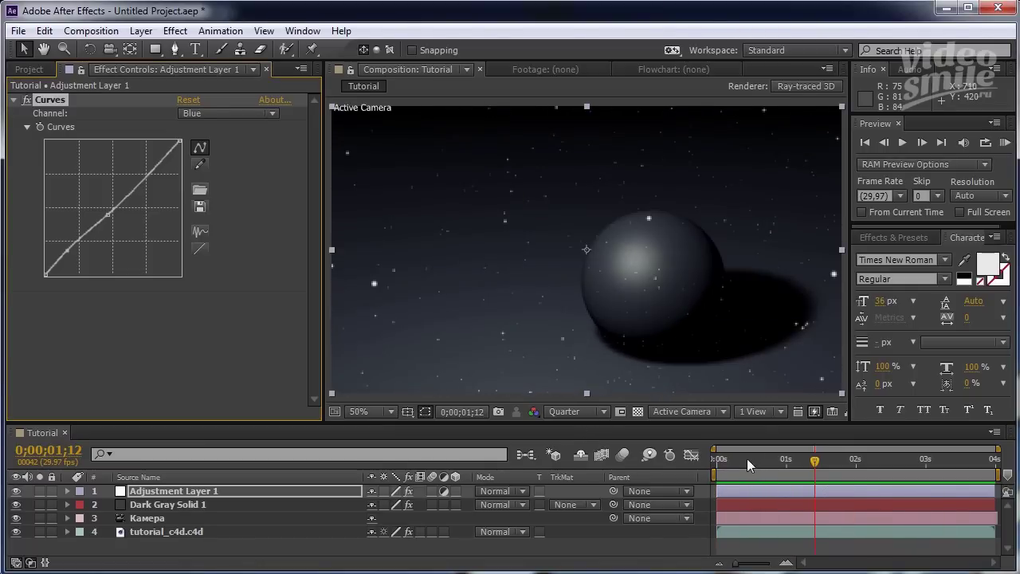
{"action": "mouse_move", "coordinate": [815, 470]}
{"action": "left_mouse_down"}
{"action": "mouse_move", "coordinate": [905, 472]}
{"action": "mouse_move", "coordinate": [773, 472]}
{"action": "left_mouse_up"}
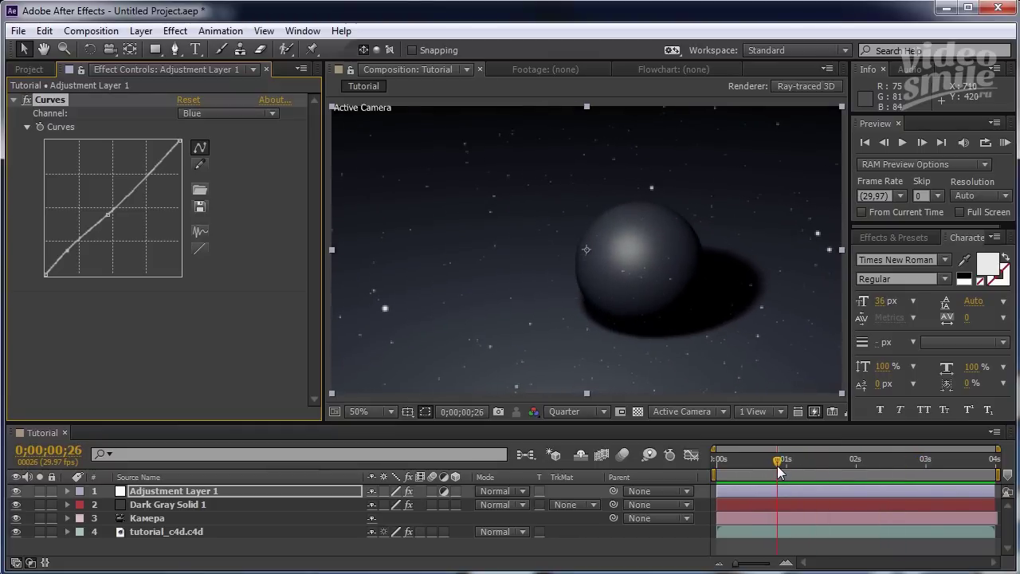
{"action": "mouse_move", "coordinate": [775, 472]}
{"action": "left_mouse_down"}
{"action": "mouse_move", "coordinate": [948, 464]}
{"action": "mouse_move", "coordinate": [852, 484]}
{"action": "mouse_move", "coordinate": [865, 472]}
{"action": "mouse_move", "coordinate": [750, 466]}
{"action": "left_mouse_up"}
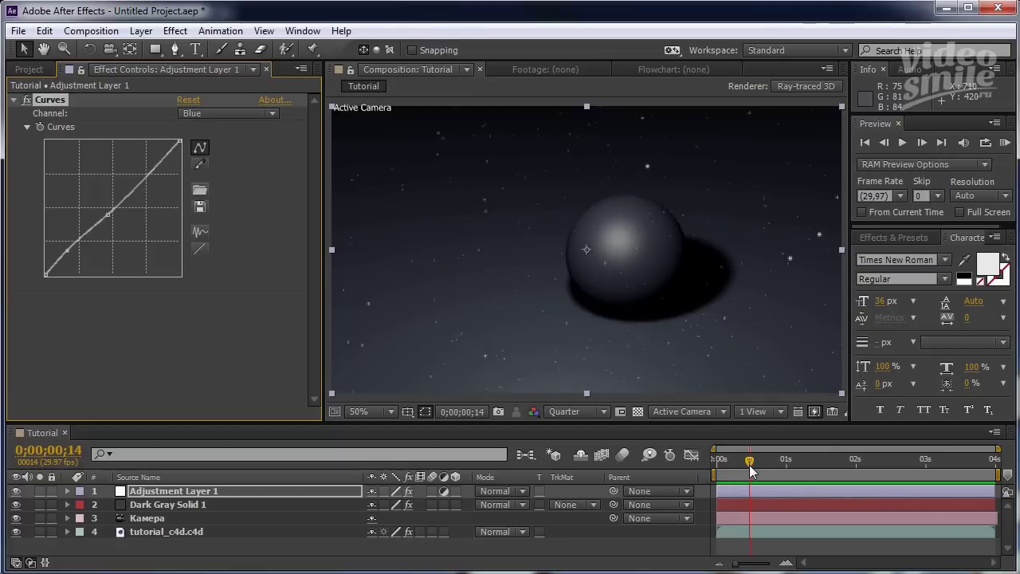